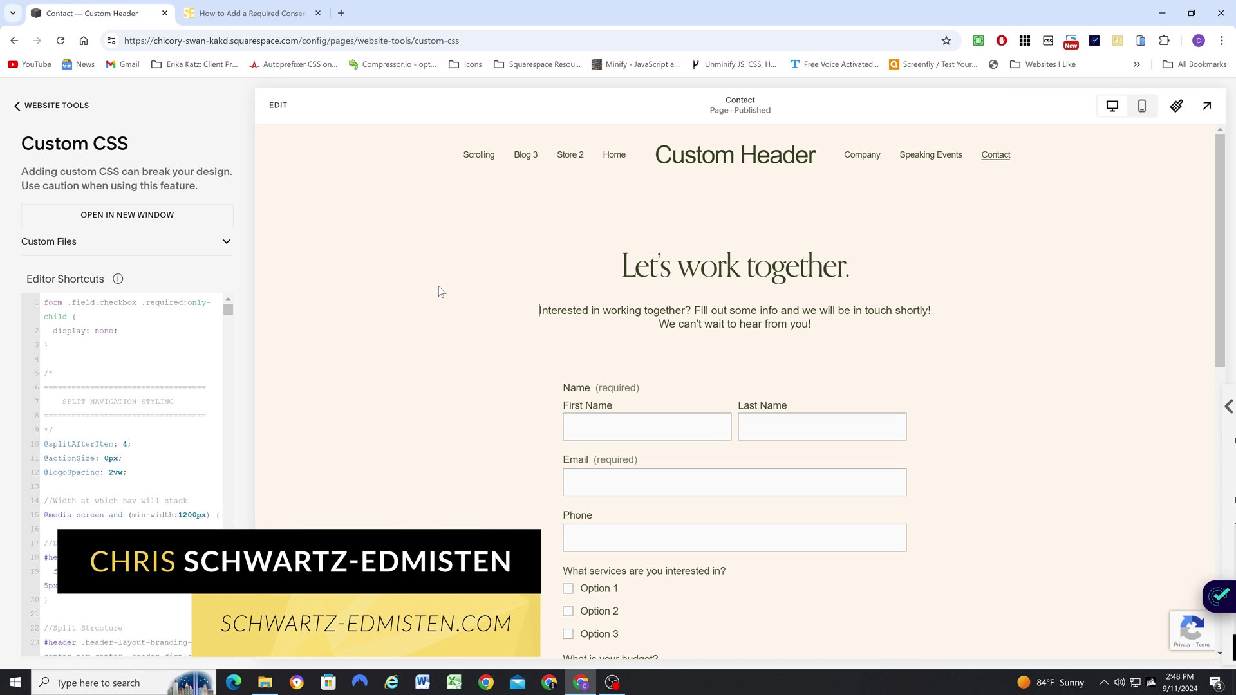
Step: Untick the I consent box on the live Contact form and enter the page editor
scroll(450, 270, "down", 8)
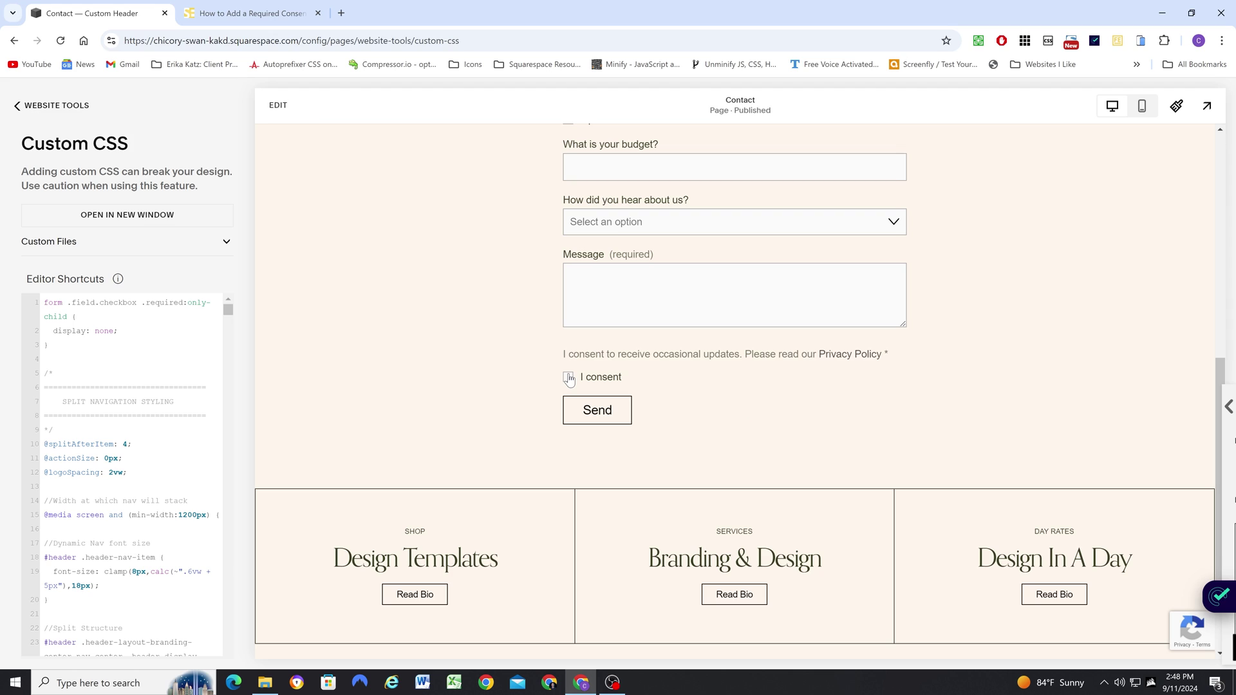
left_click(569, 378)
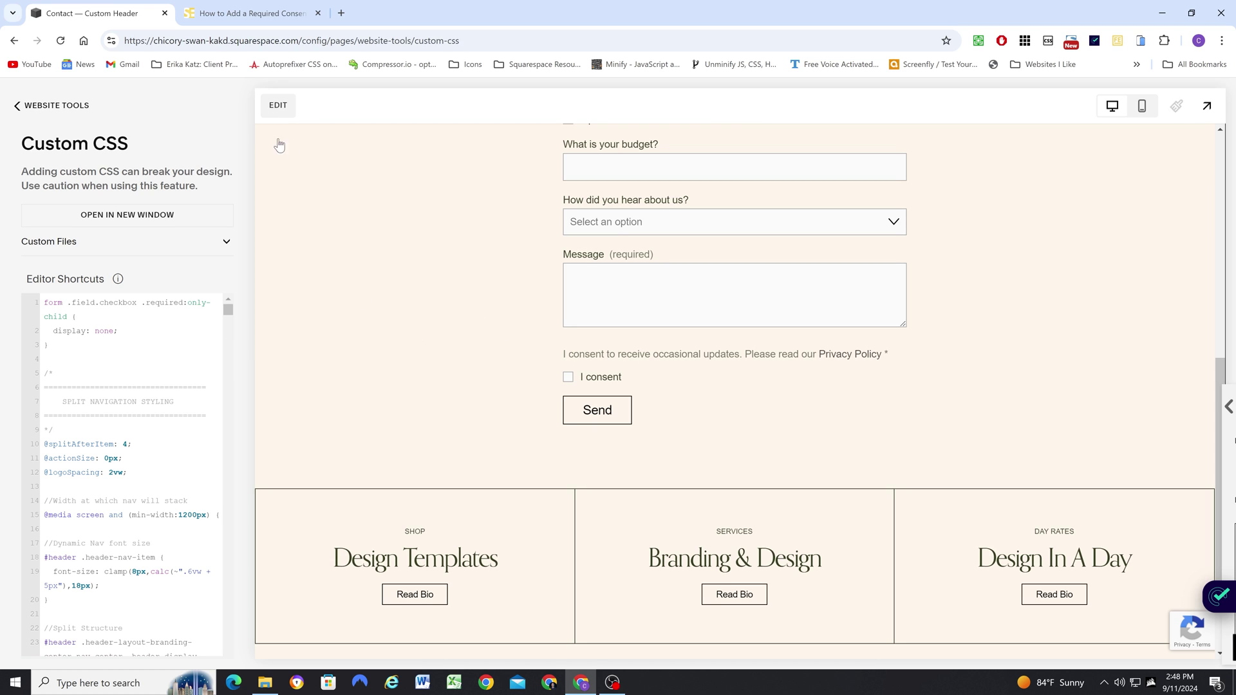
left_click(277, 105)
Step: Delete the old Item 8 consent field and add a new Checkbox field to the form
scroll(565, 370, "down", 4)
double_click(563, 367)
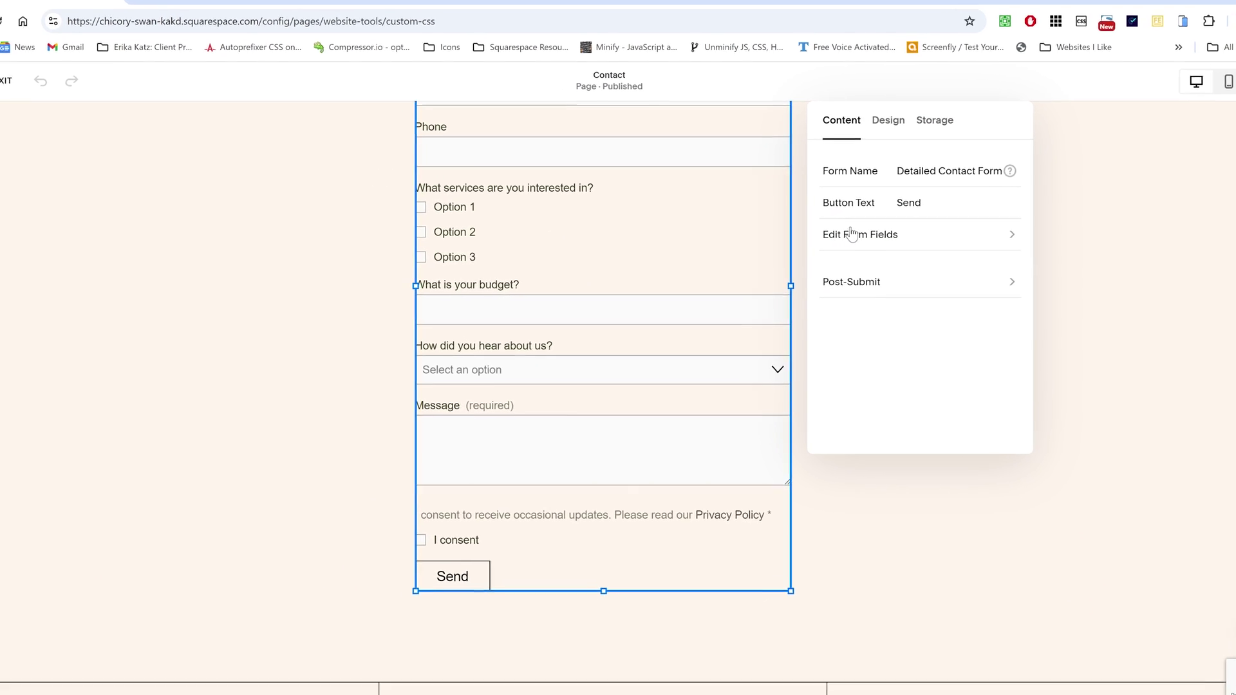
left_click(853, 234)
scroll(921, 300, "down", 3)
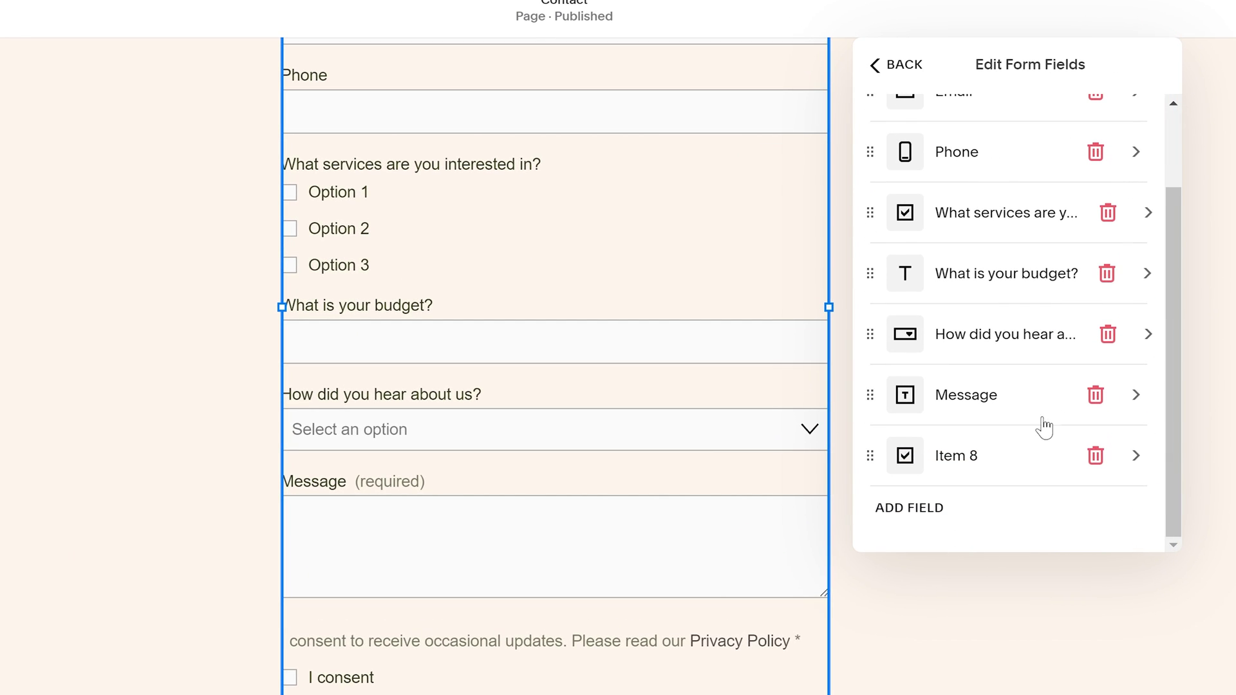
left_click(1096, 455)
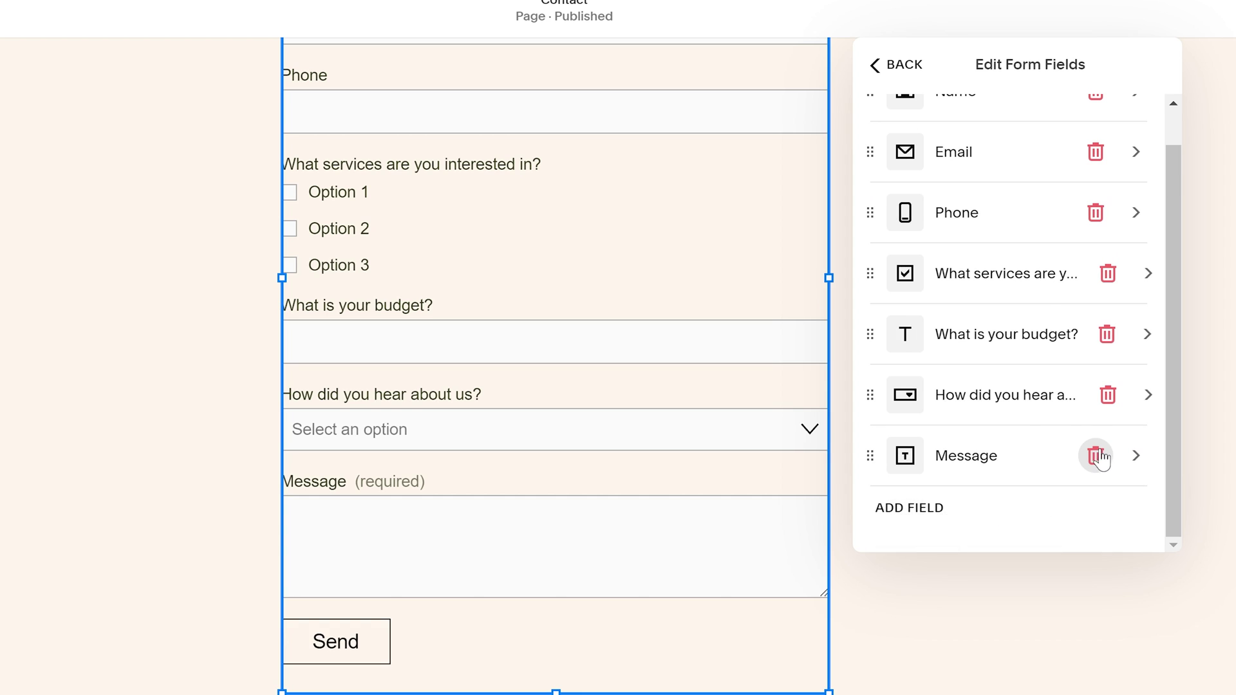
left_click(927, 515)
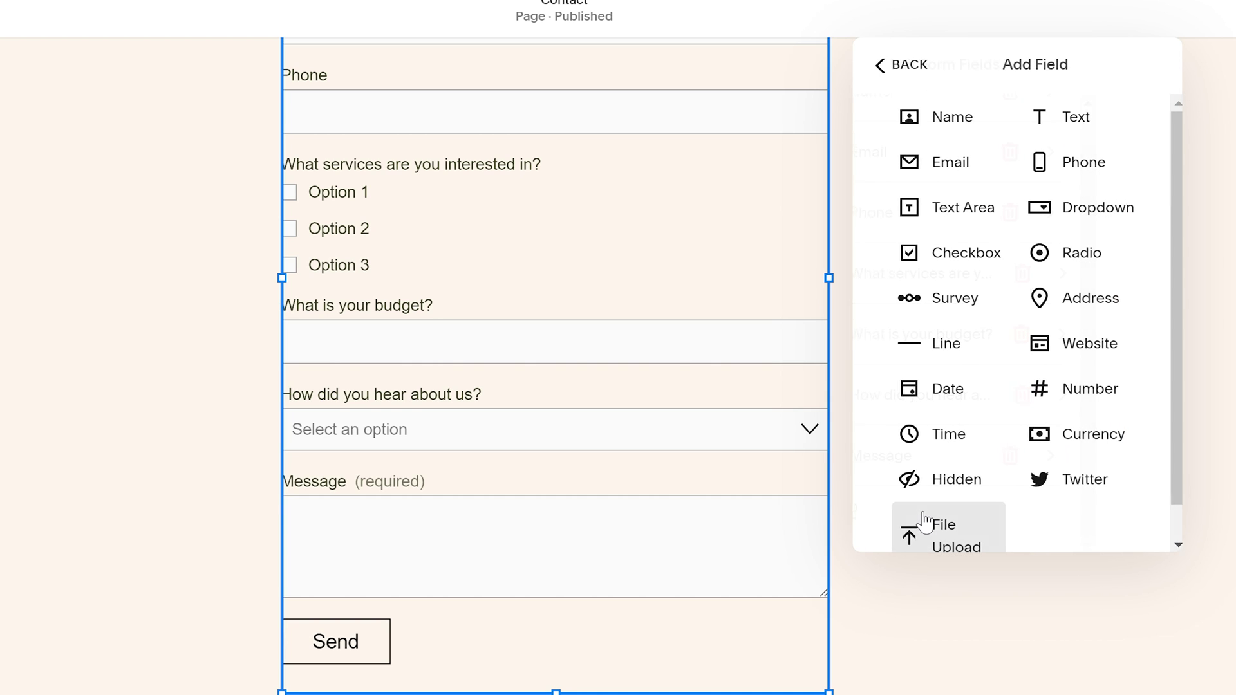
left_click(956, 257)
scroll(996, 408, "down", 2)
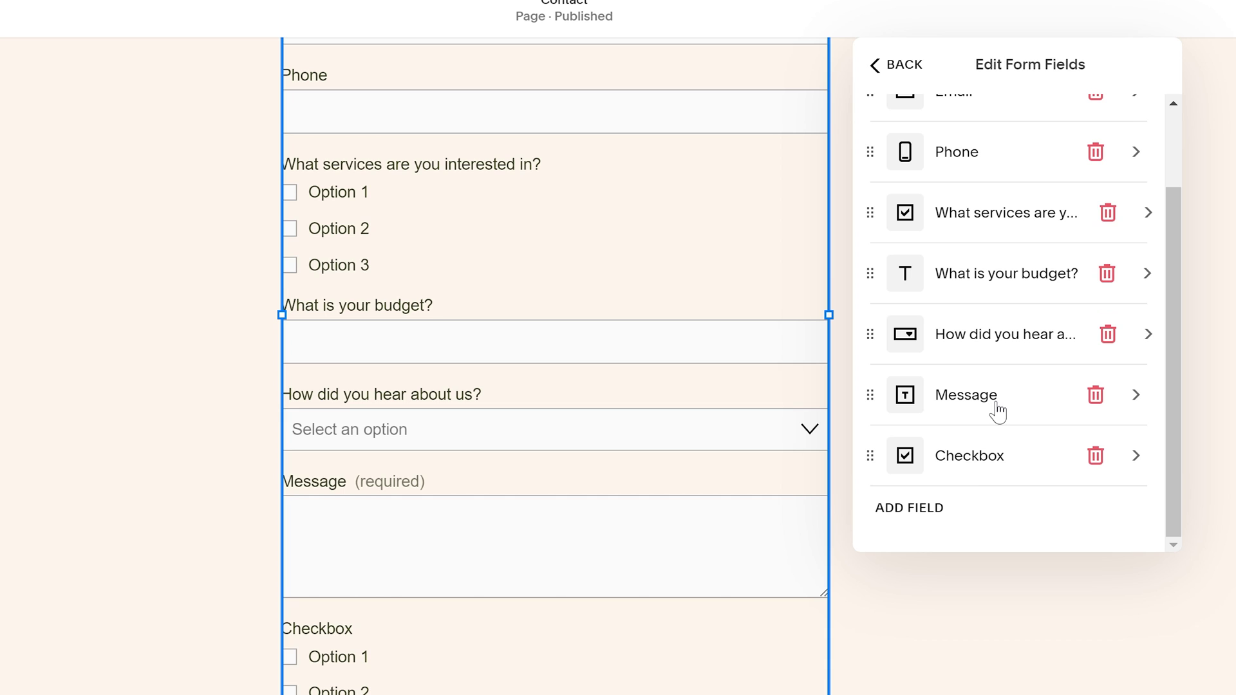
left_click(972, 458)
Step: Copy the example consent sentence with its link from the tutorial page
double_click(880, 133)
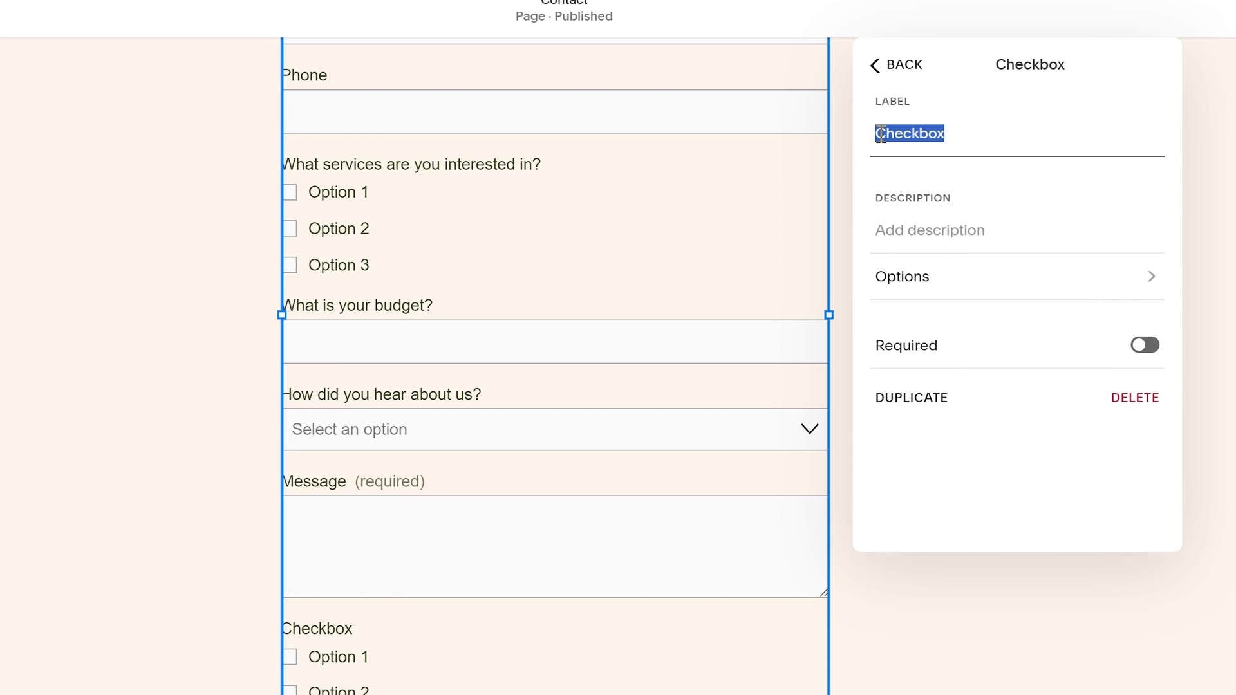
left_click(918, 133)
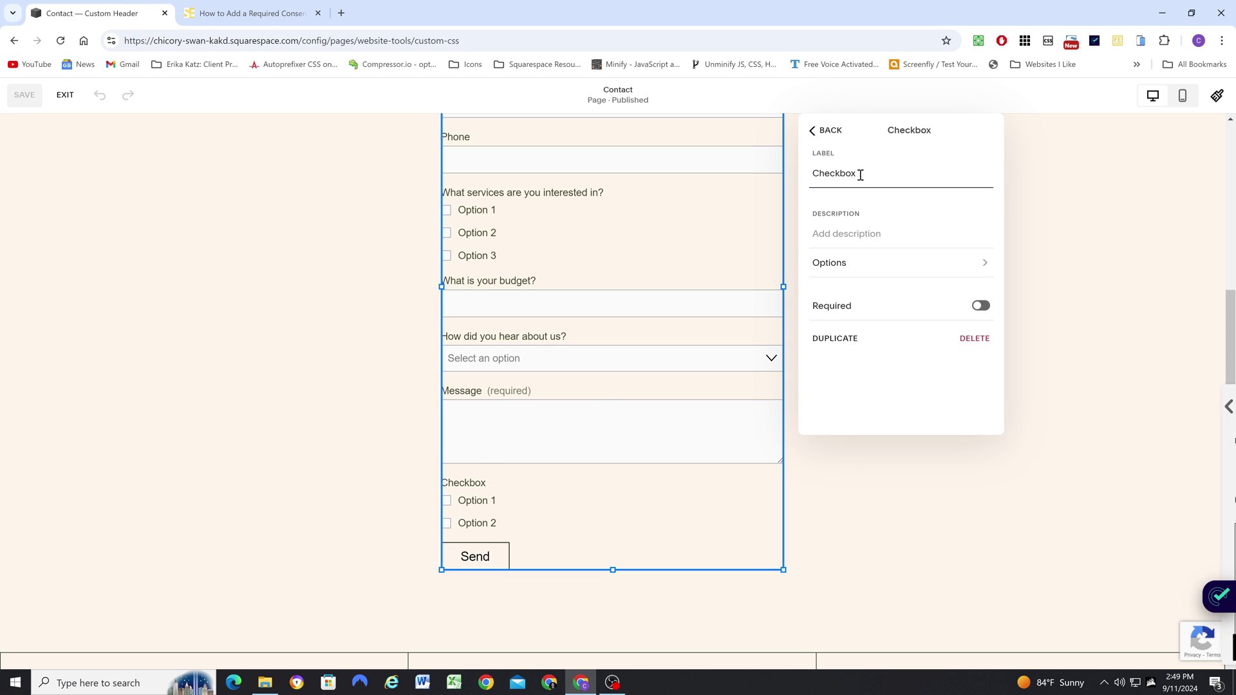
left_click(230, 16)
scroll(452, 359, "down", 1)
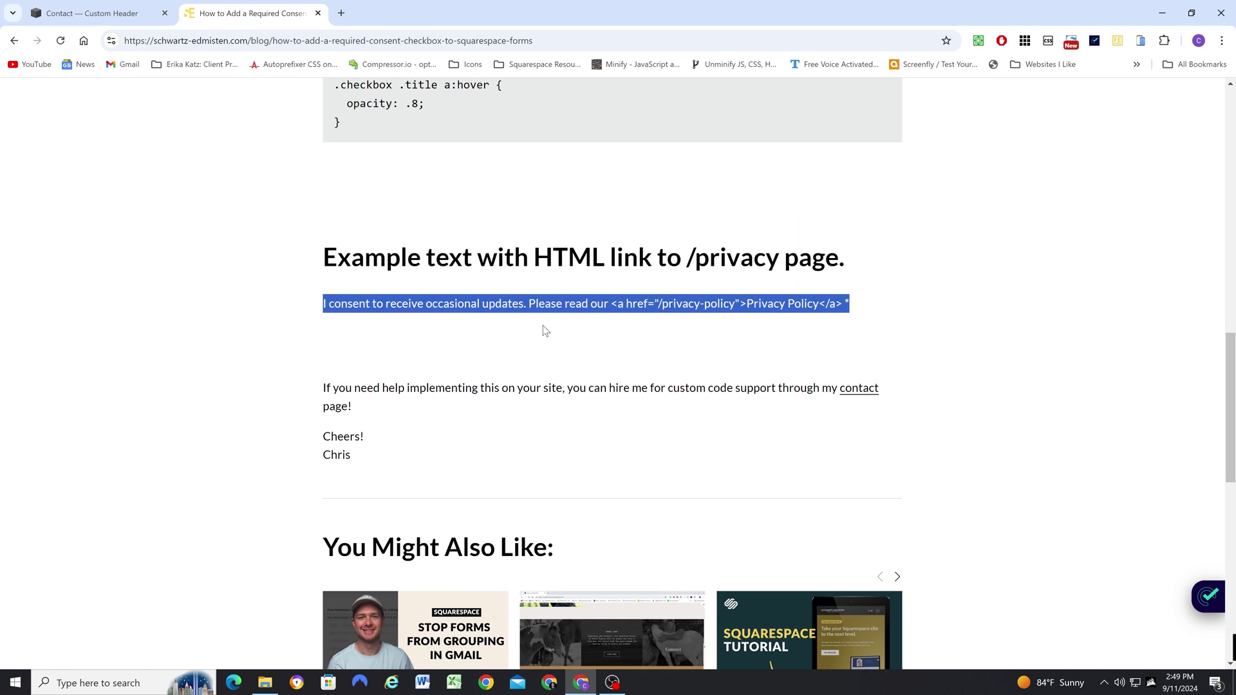
left_click(546, 330)
left_click_drag(832, 303, 322, 305)
key("ctrl+c")
left_click(132, 20)
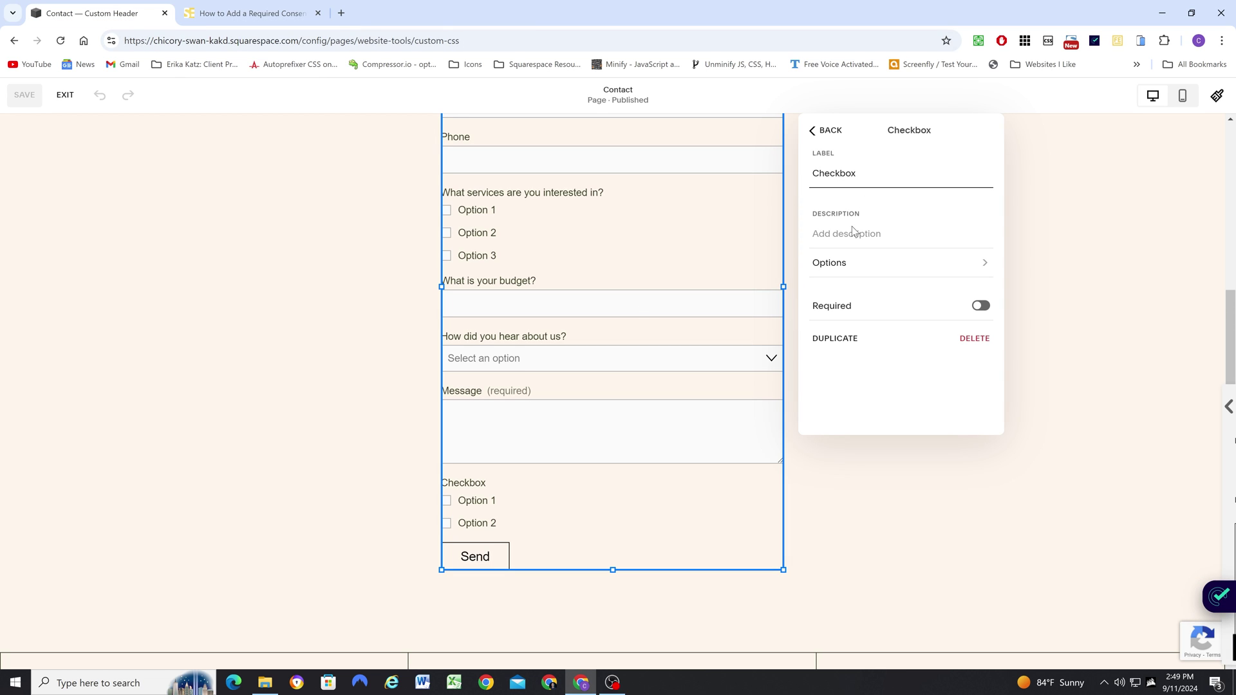
Step: Paste the consent sentence into the checkbox description and delete the 'Checkbox' label
left_click(851, 233)
key("ctrl+v")
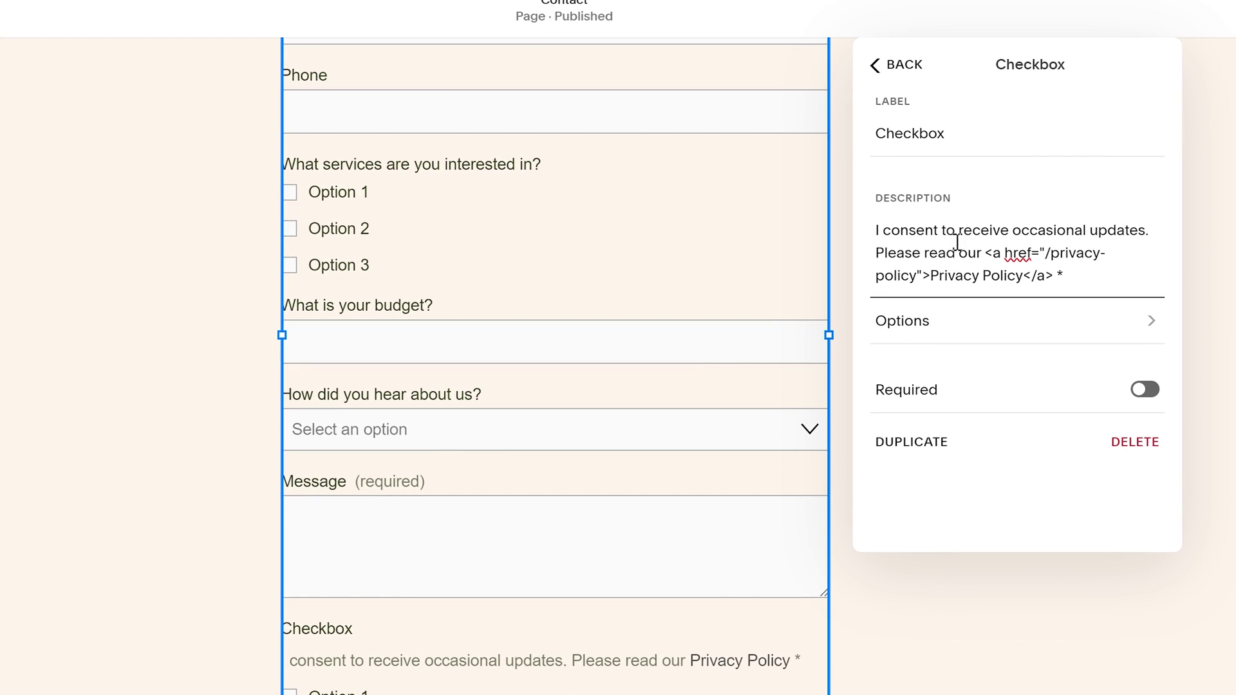
left_click_drag(953, 145, 887, 138)
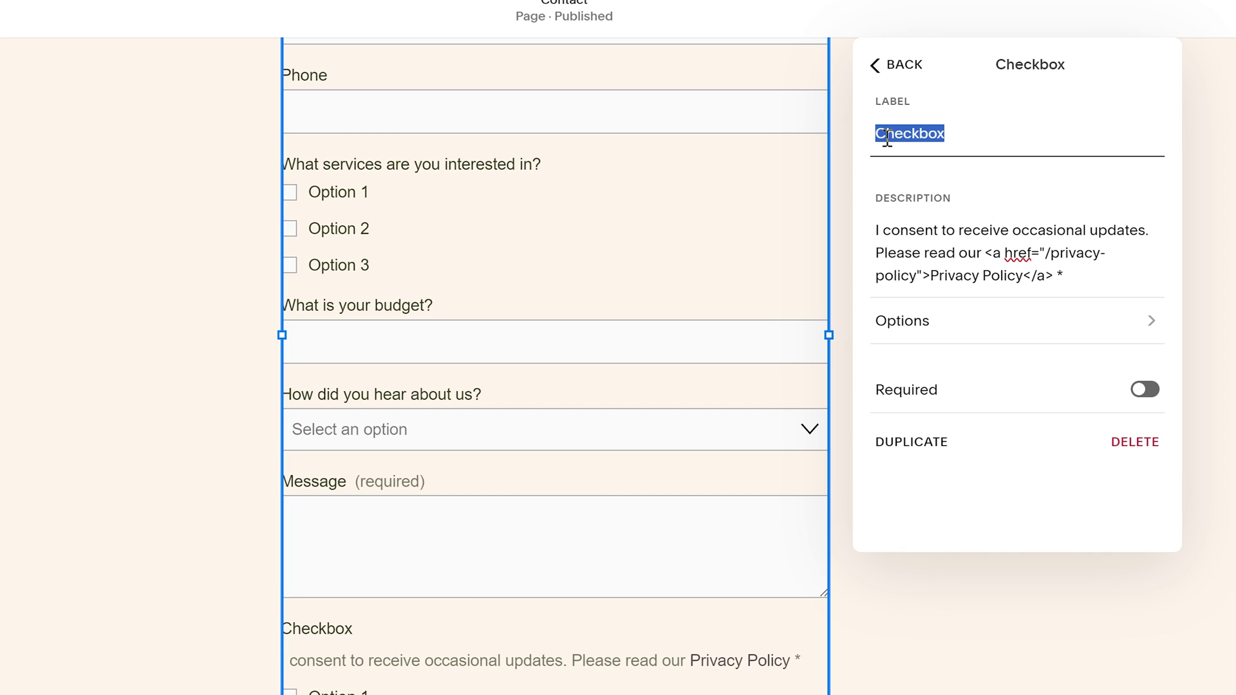
key("BackSpace")
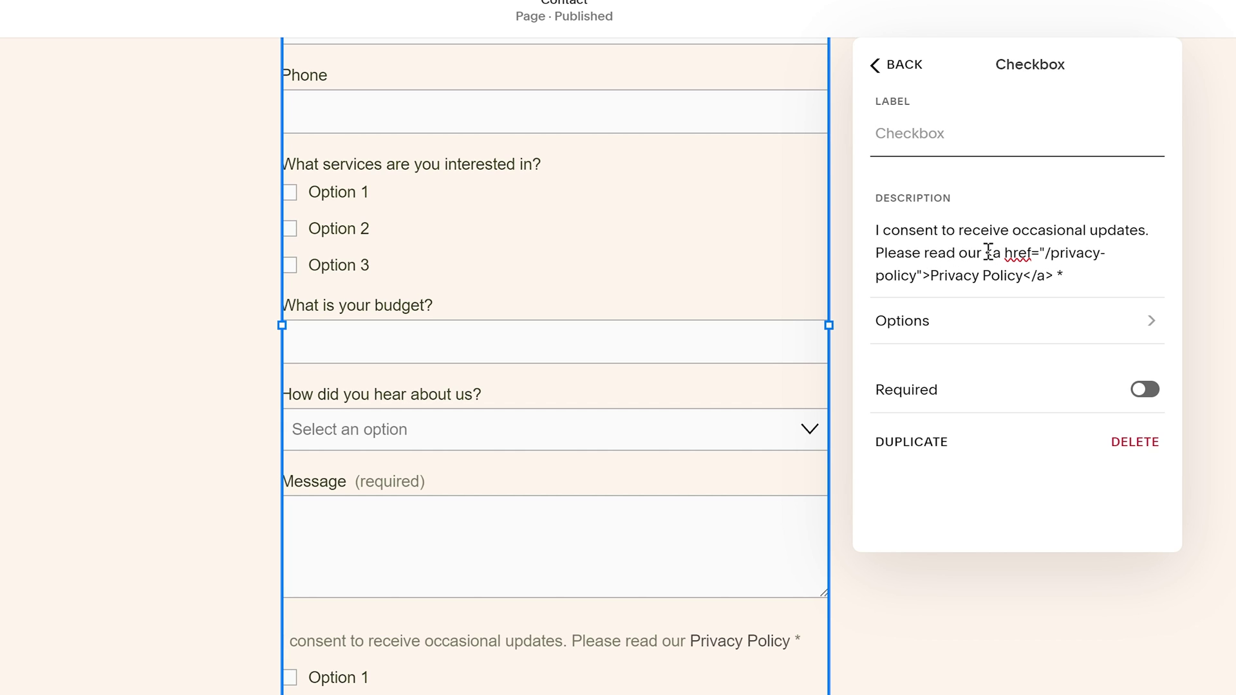
Step: Review the description's Privacy Policy link code pointing to /privacy-policy
left_click_drag(986, 253, 1057, 275)
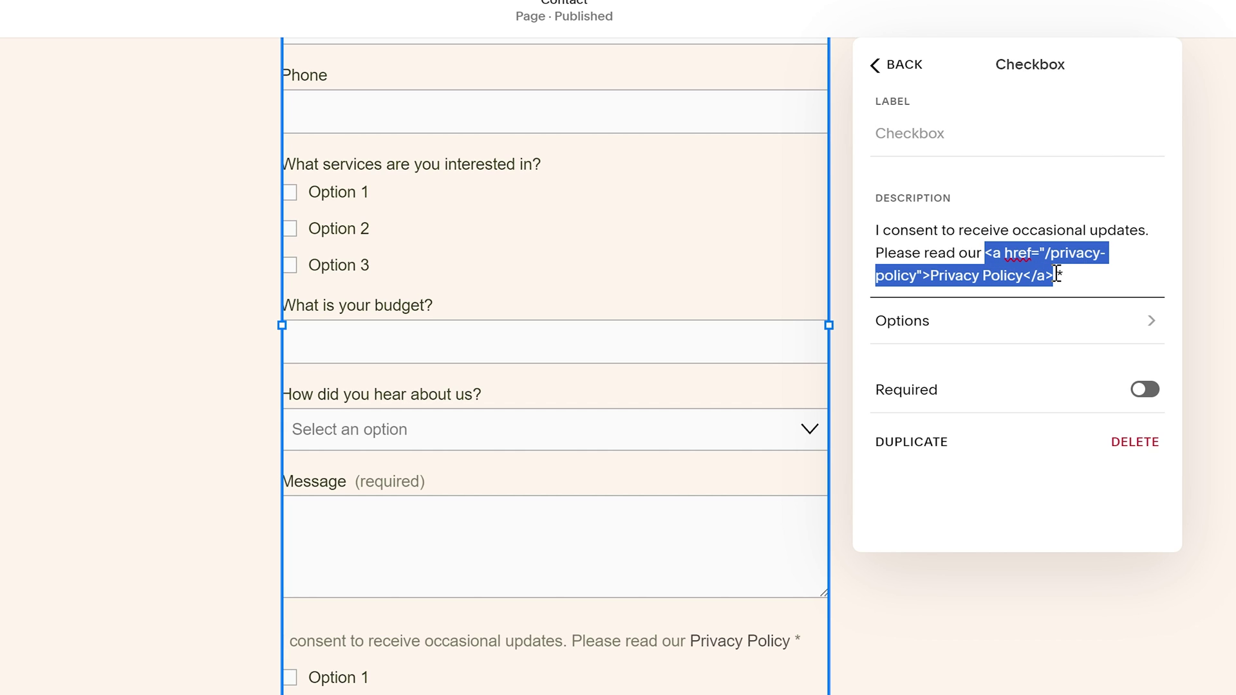
left_click(1056, 275)
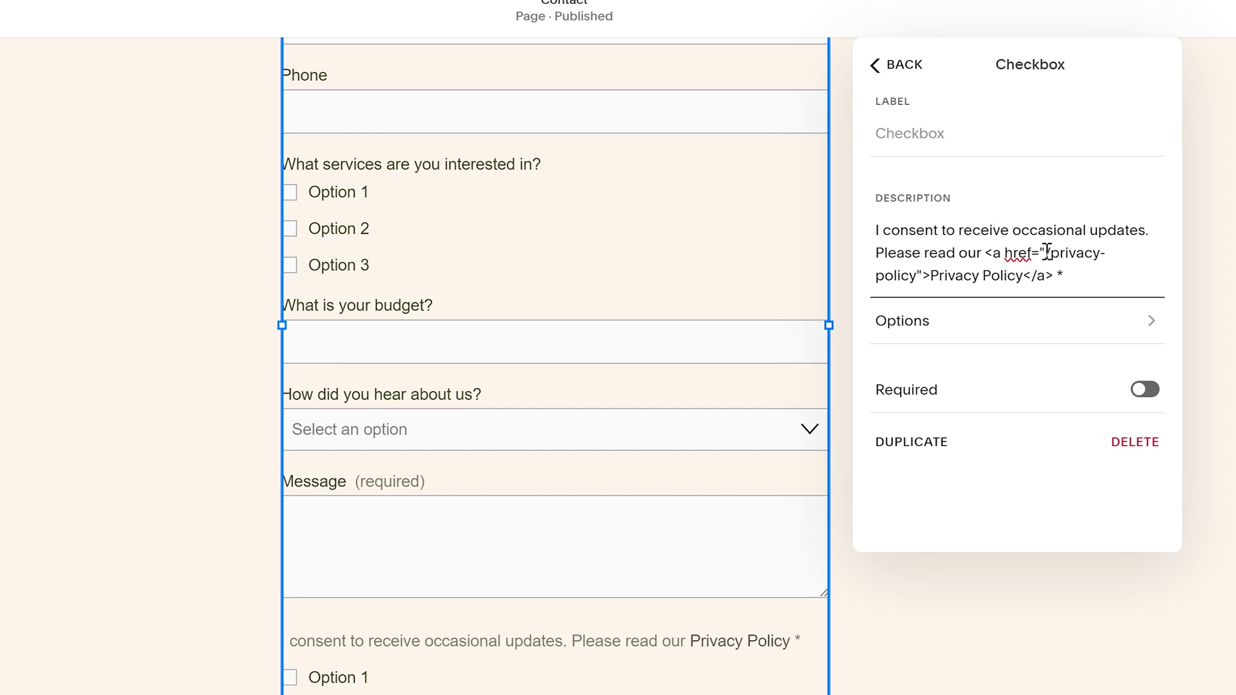
left_click_drag(1047, 252, 921, 276)
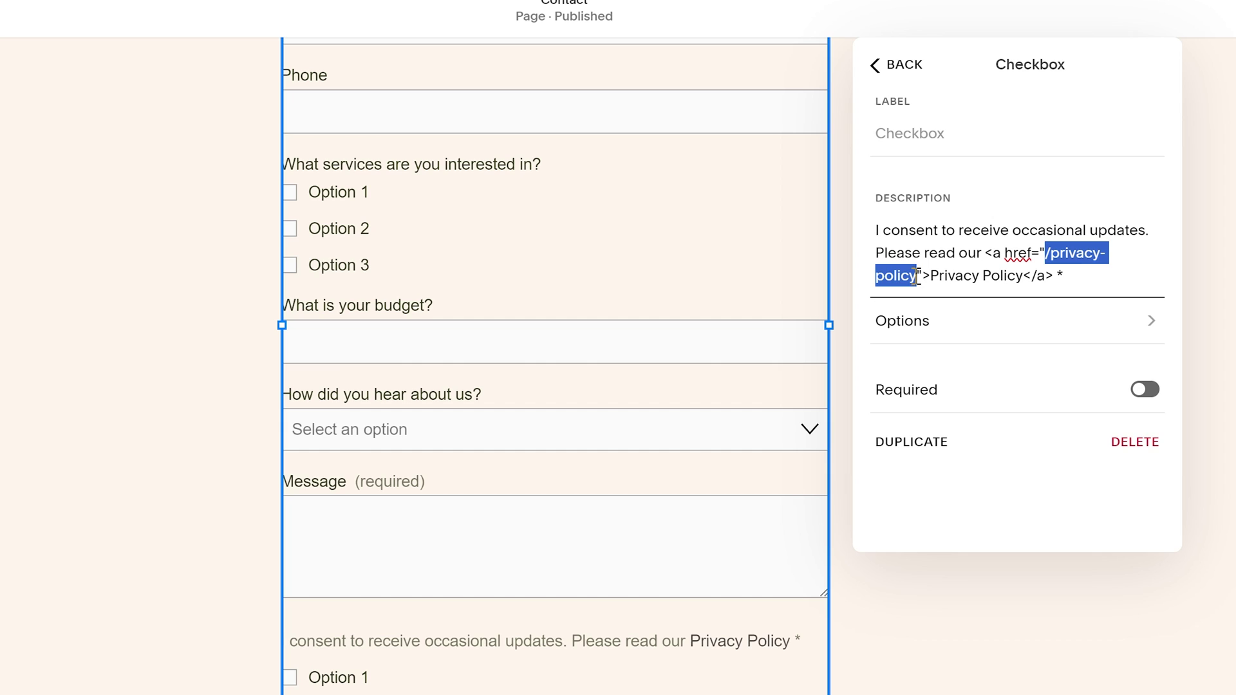
left_click_drag(930, 275, 1025, 278)
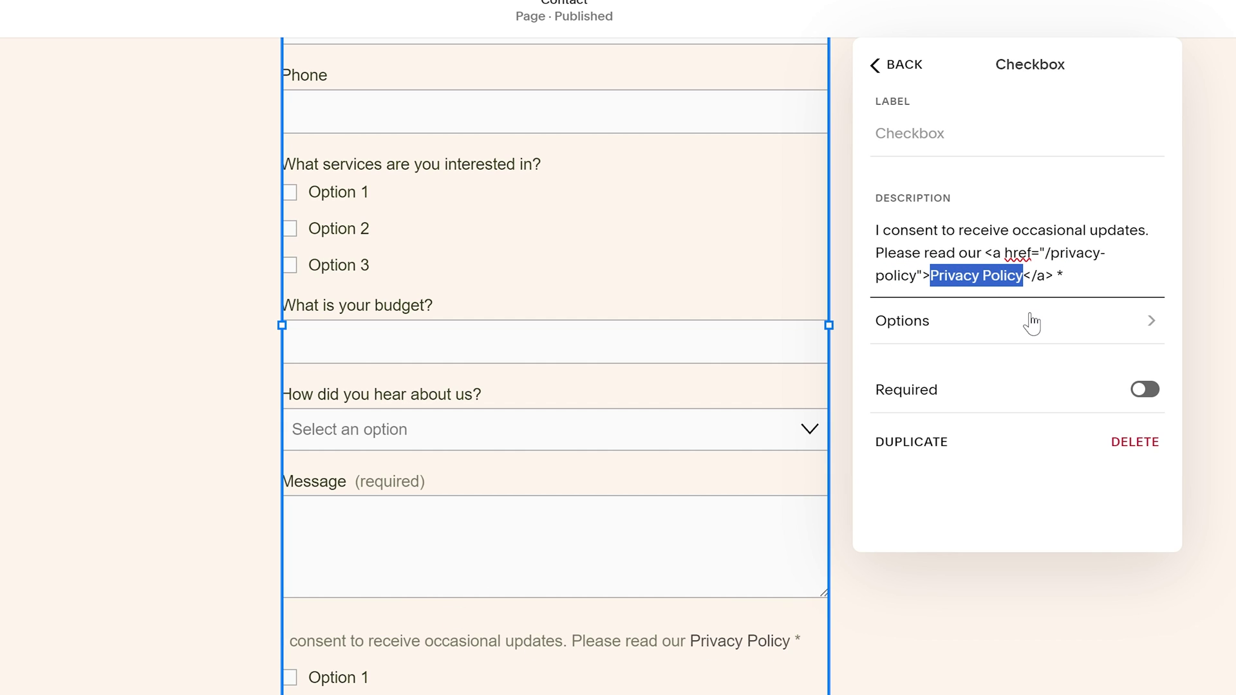
left_click(1017, 275)
left_click_drag(1024, 277, 932, 273)
left_click(956, 274)
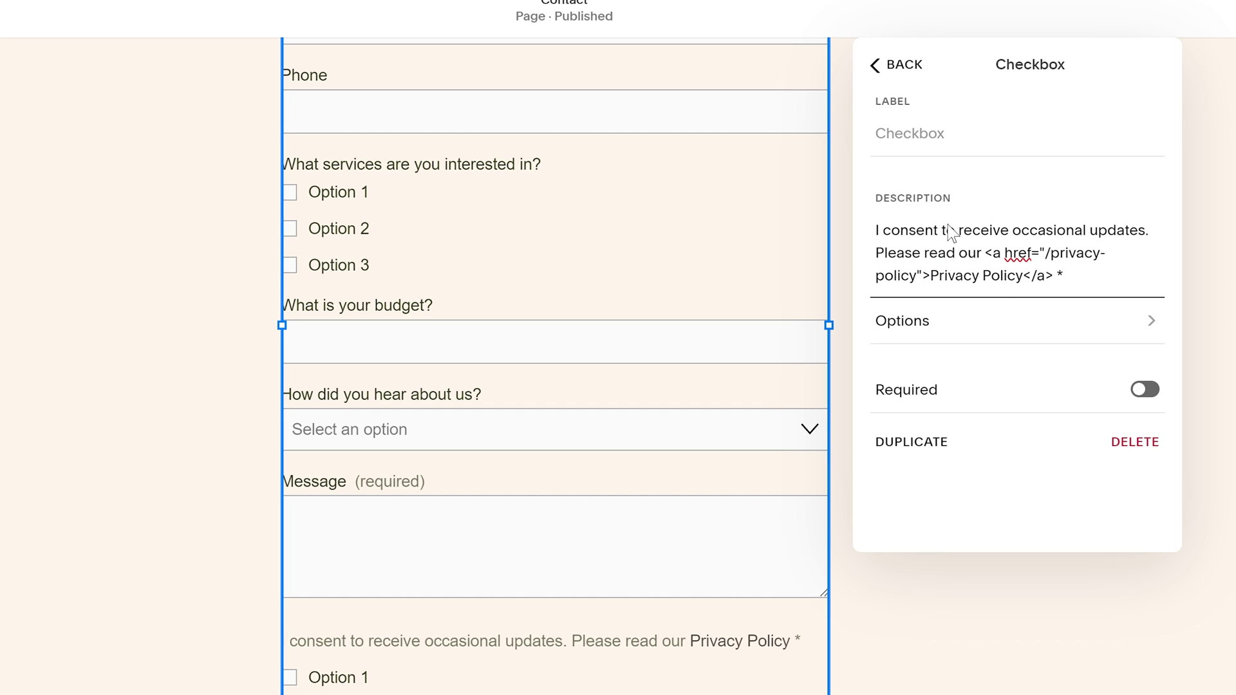
Step: Make the checkbox required with a single 'I consent' option, removing Option 2
left_click(1143, 391)
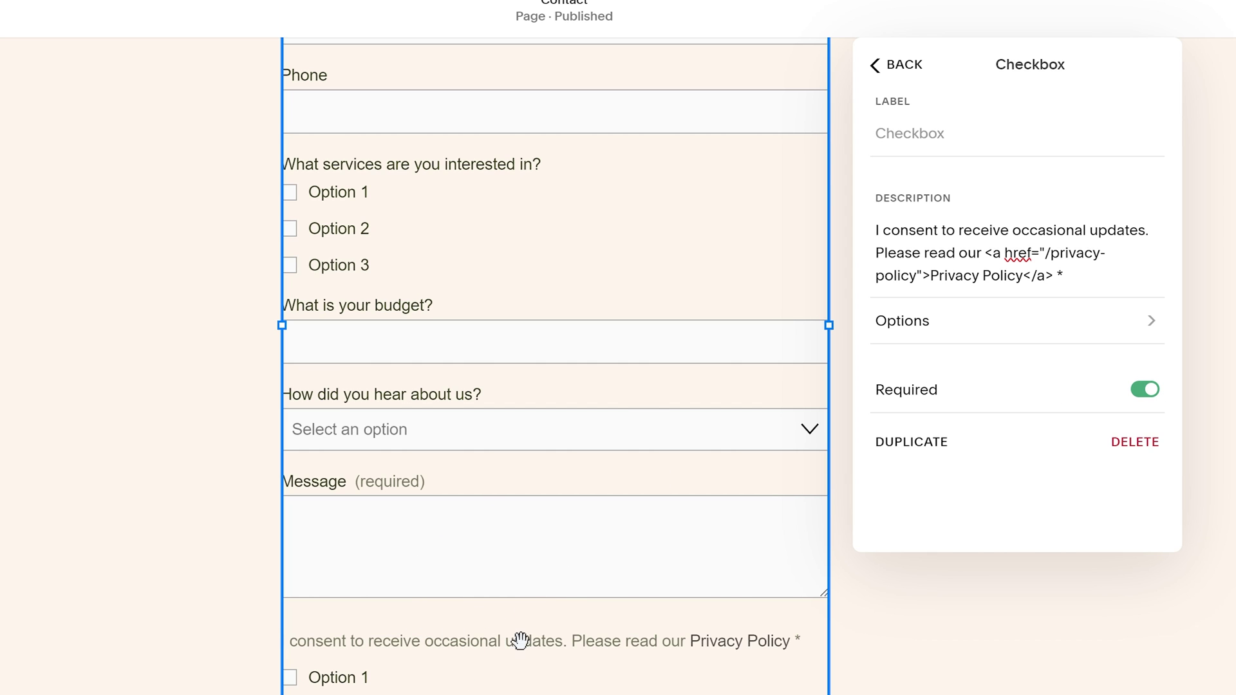
left_click(976, 321)
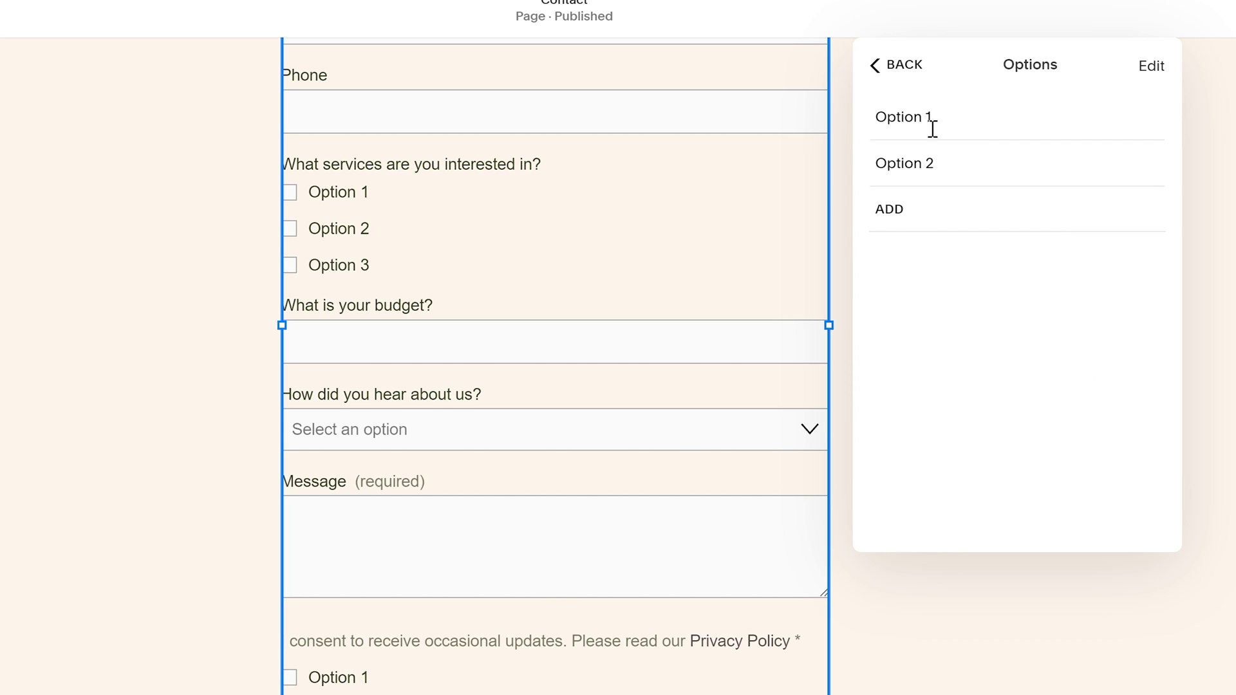
left_click_drag(939, 113, 876, 122)
type("I consent")
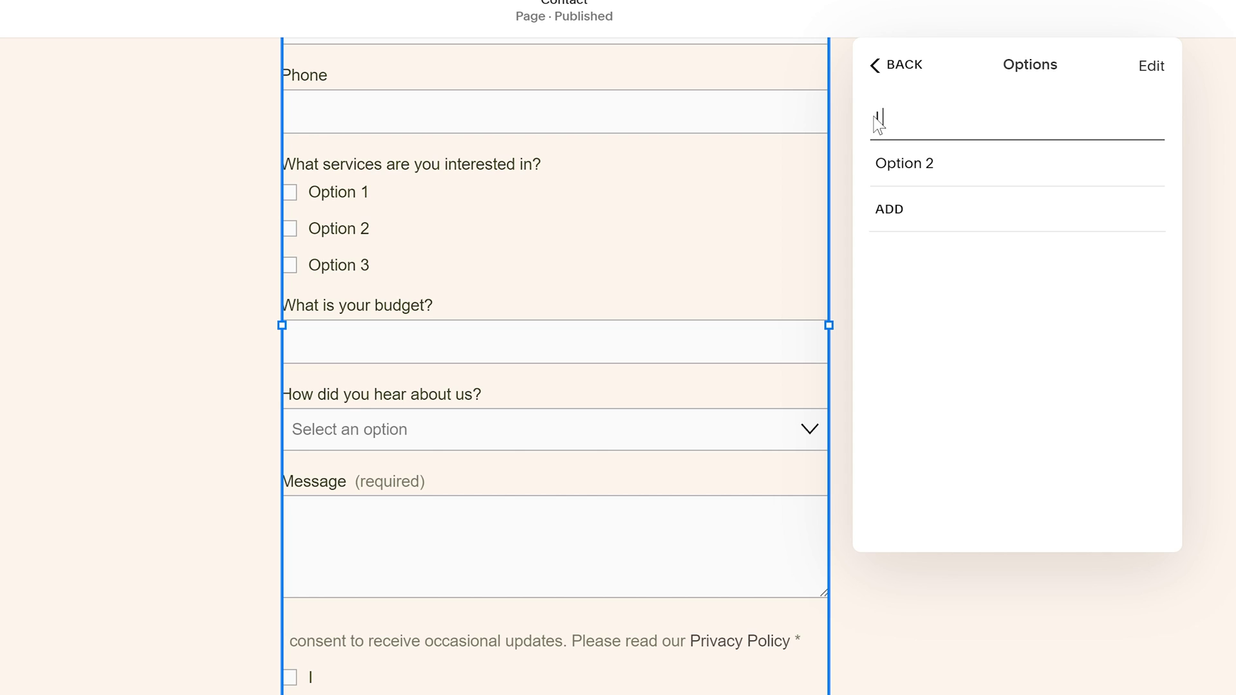
left_click(1151, 65)
left_click(873, 163)
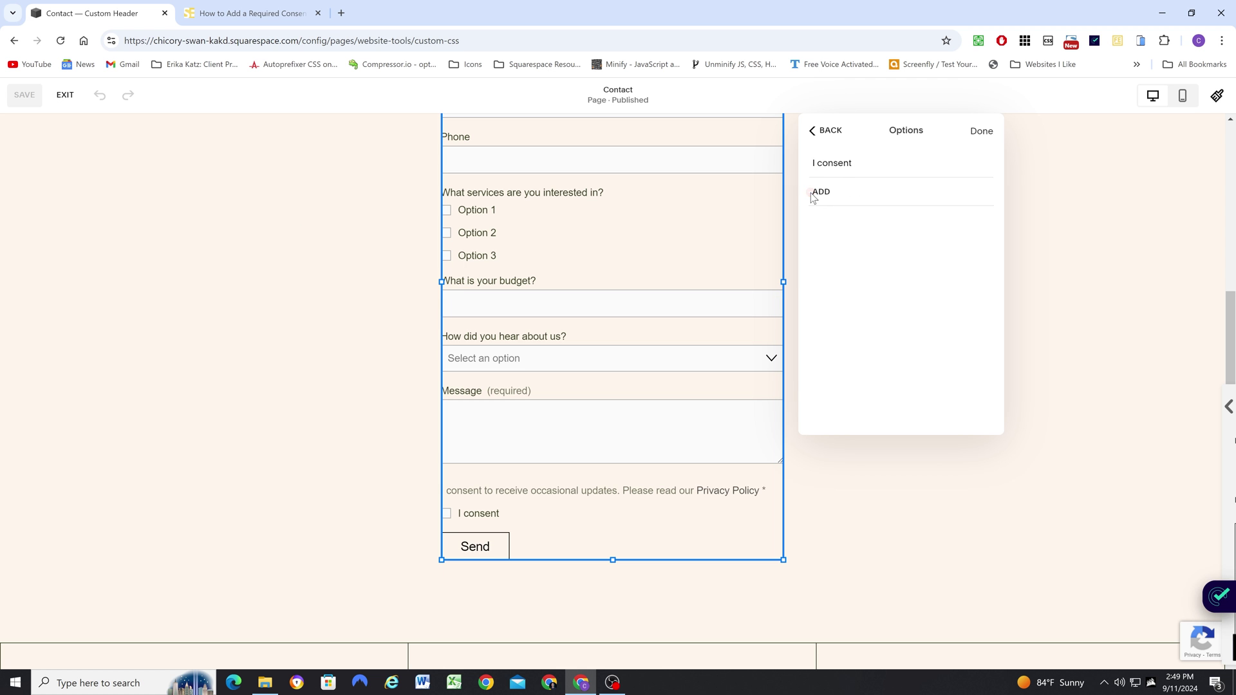
left_click(982, 130)
Step: Close the form settings and exit the page editor
left_click(826, 131)
left_click(254, 230)
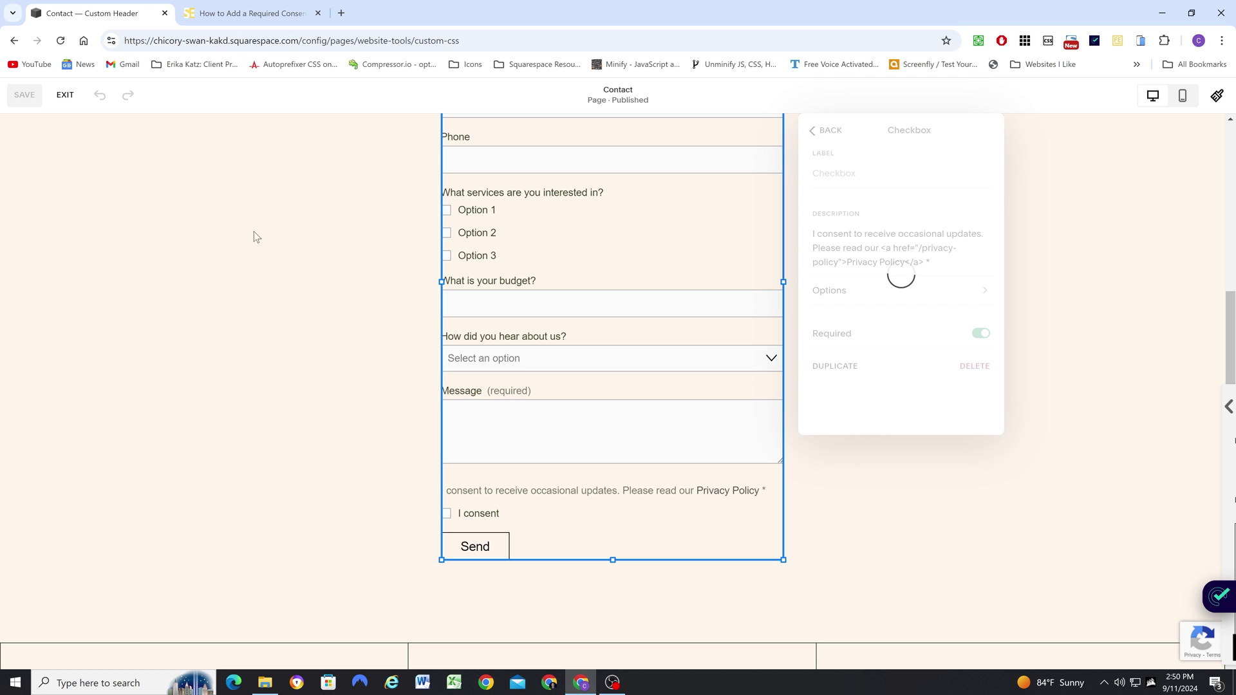
left_click(65, 94)
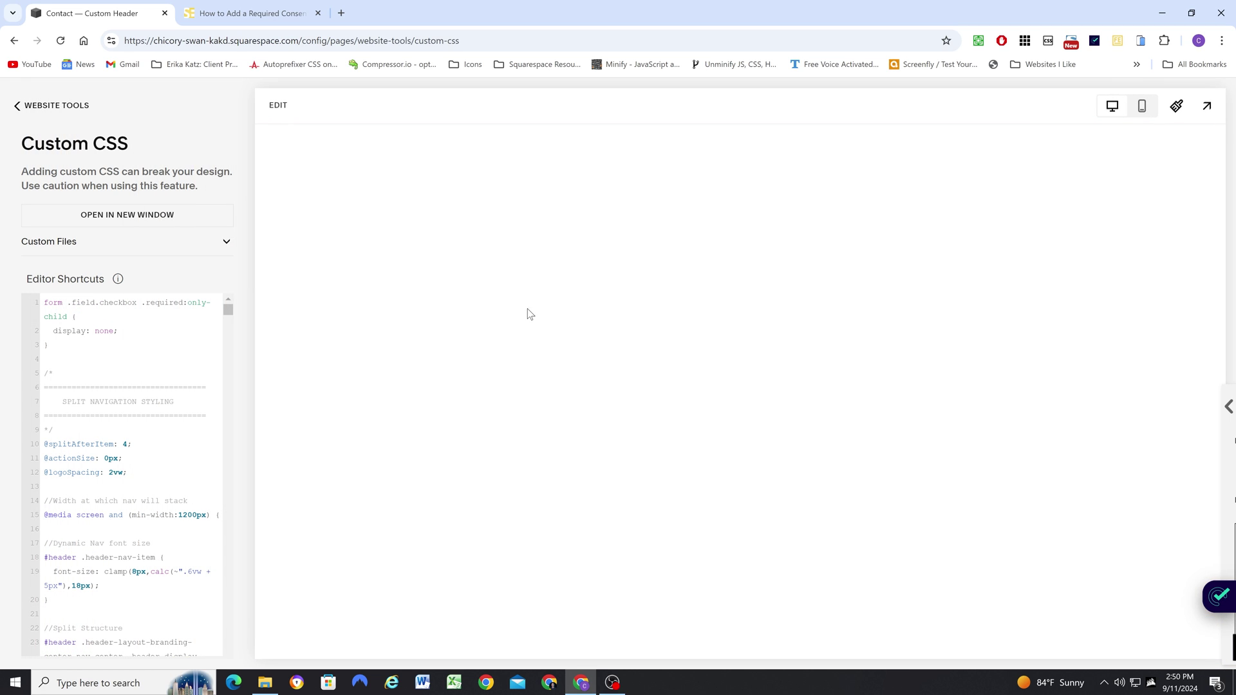
Step: Comment out the checkbox rule's display: none line in Custom CSS and save
scroll(479, 381, "down", 10)
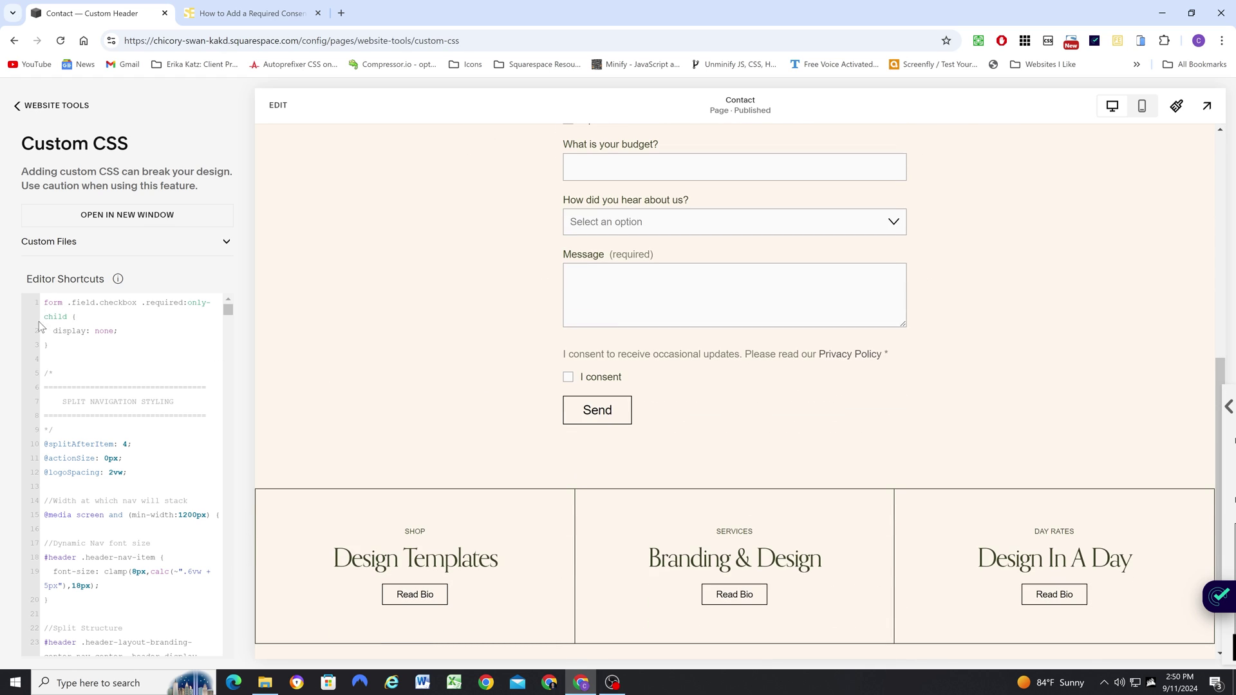
left_click(56, 330)
key("ctrl+slash")
left_click_drag(58, 348, 37, 307)
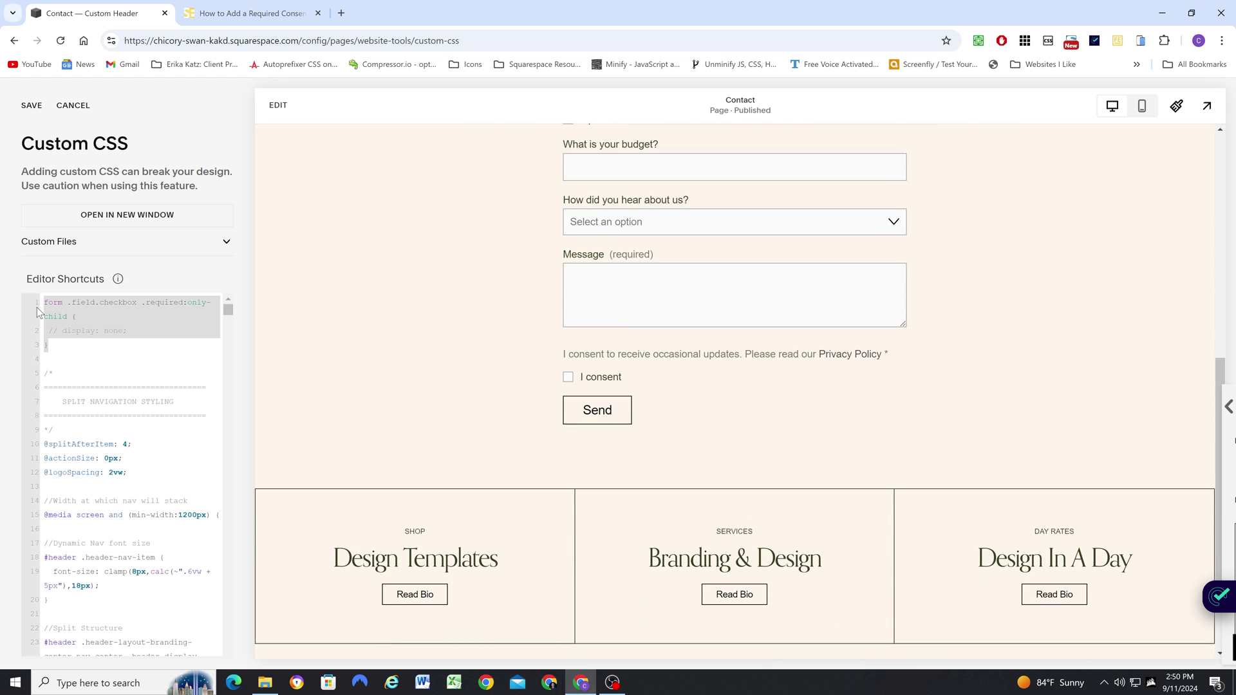
left_click(62, 354)
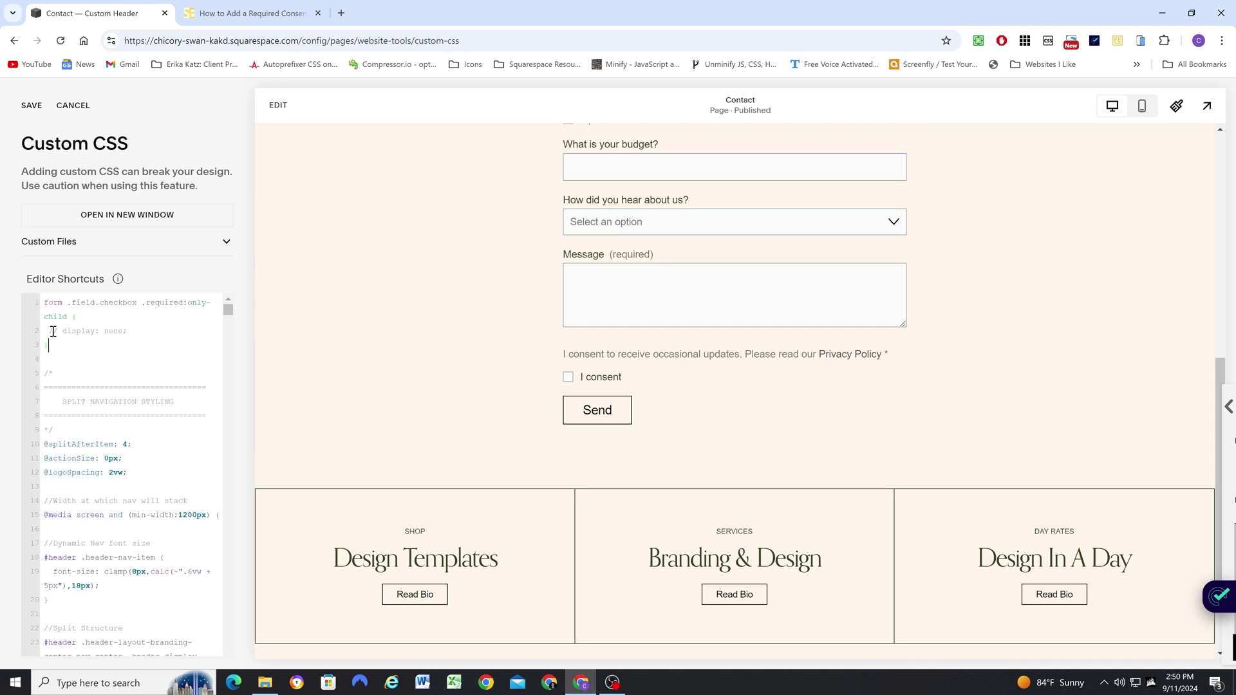
left_click(32, 105)
left_click(32, 106)
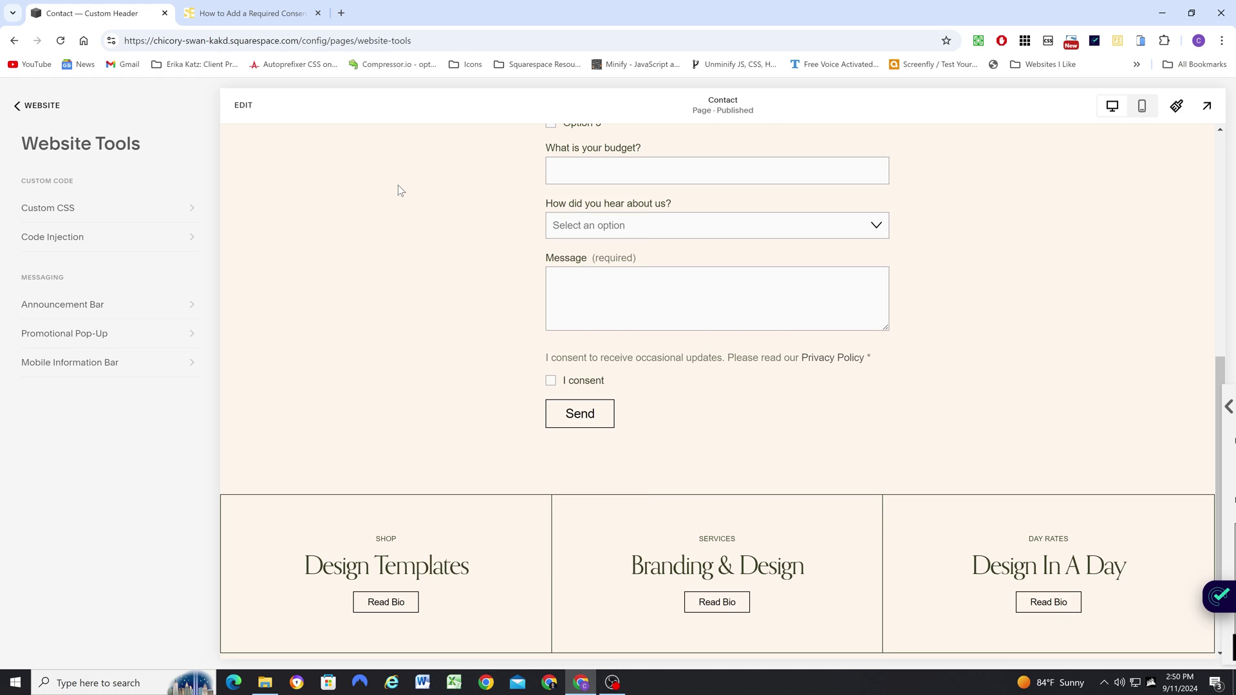
Step: Reload the page preview and locate the stray '(required)' text on the form
right_click(398, 185)
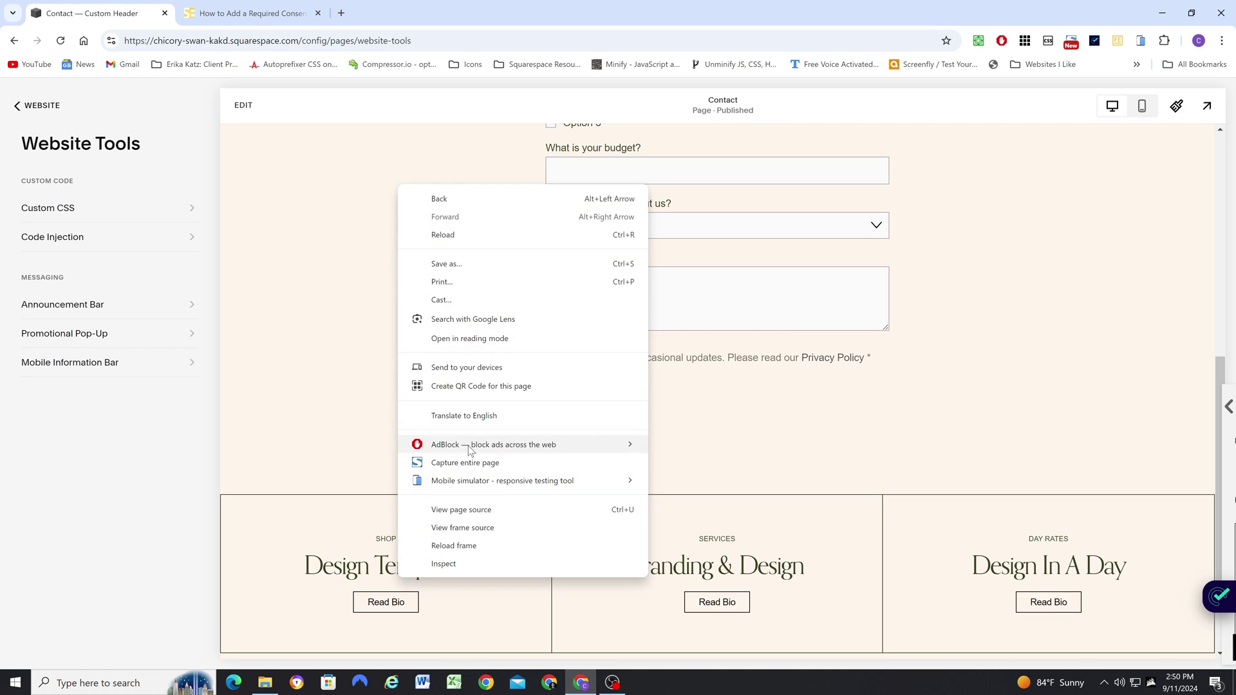
left_click(455, 546)
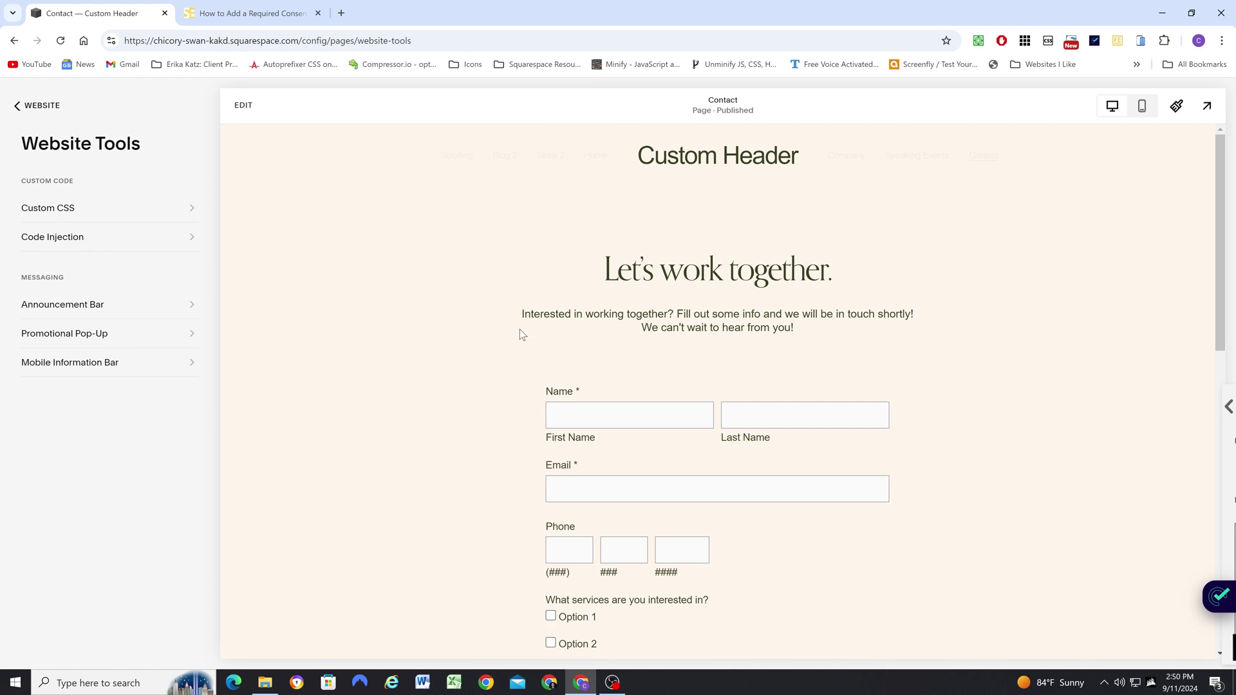
scroll(516, 344, "down", 10)
scroll(525, 335, "up", 1)
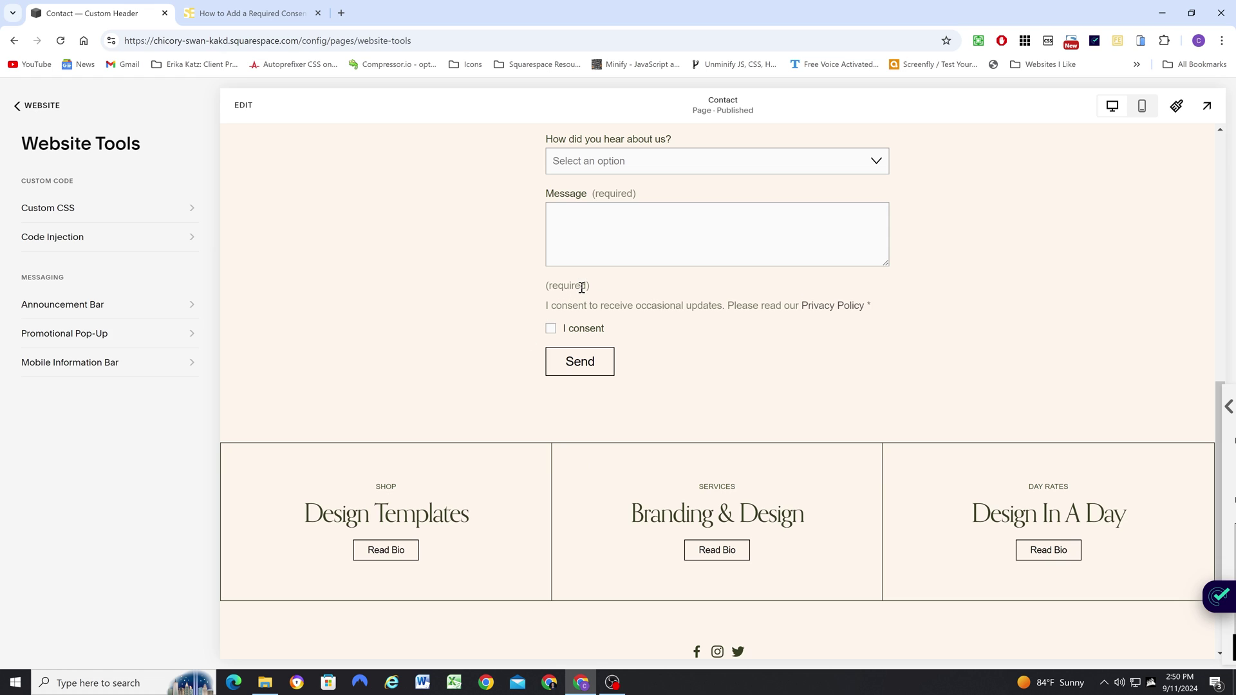
scroll(571, 289, "up", 2)
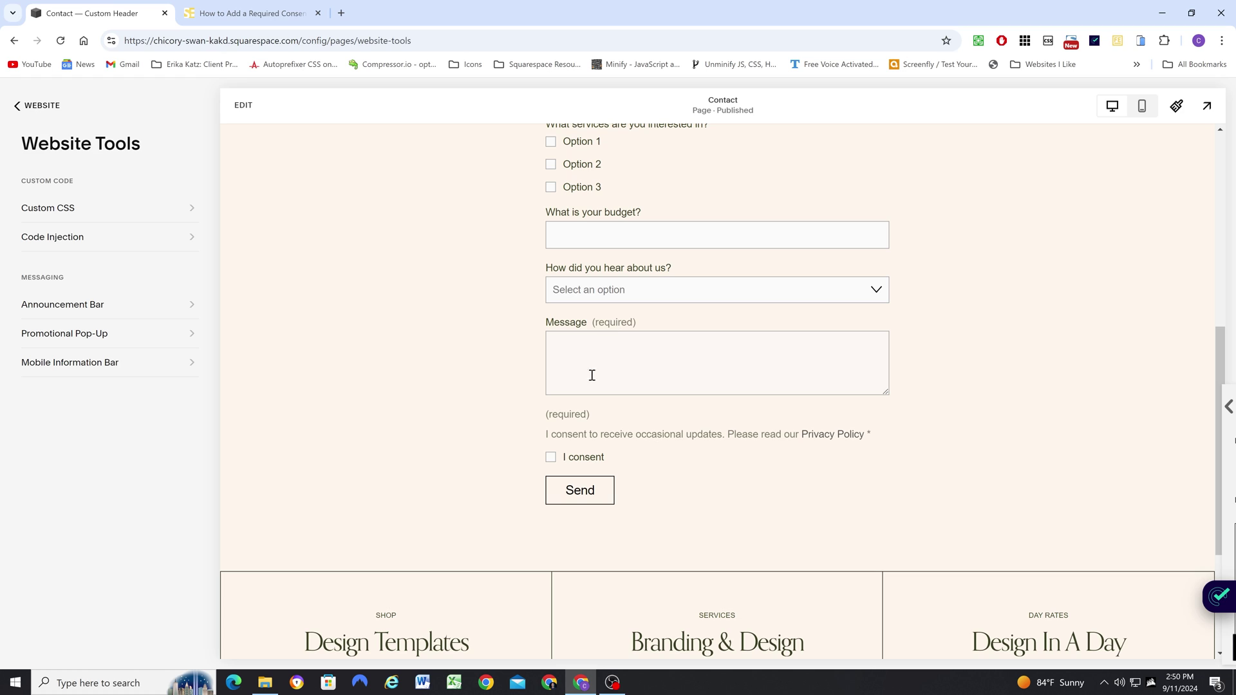
scroll(565, 414, "down", 1)
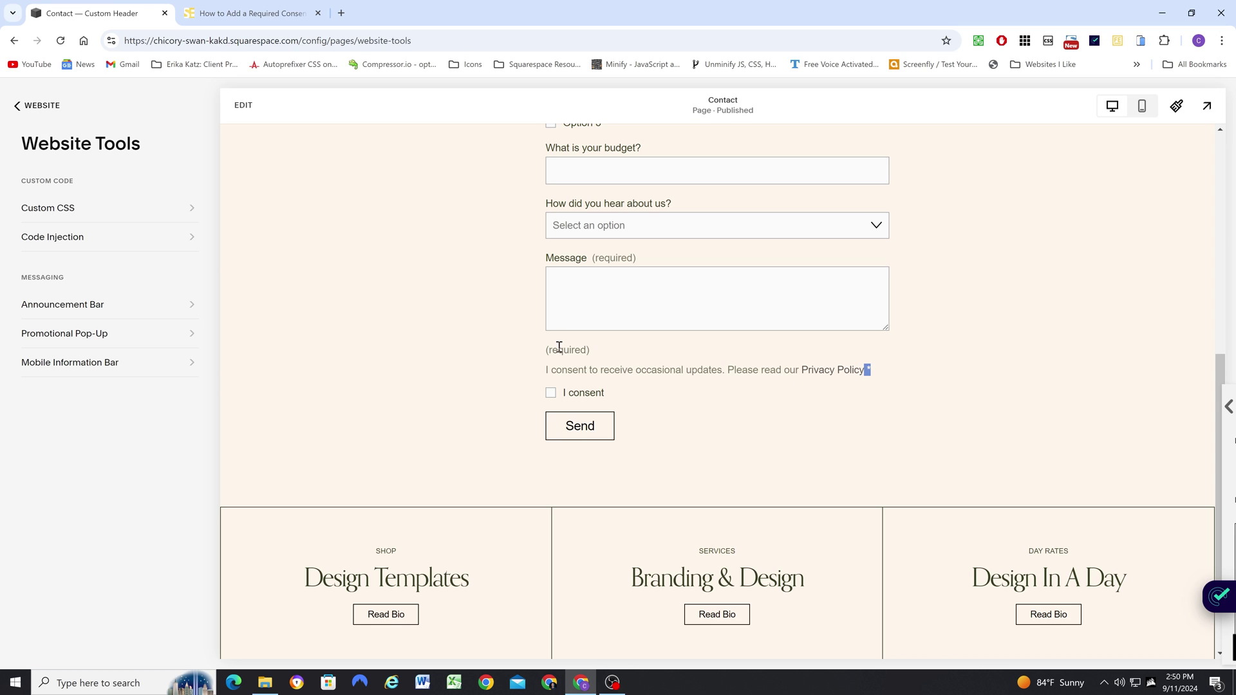
left_click_drag(595, 350, 546, 350)
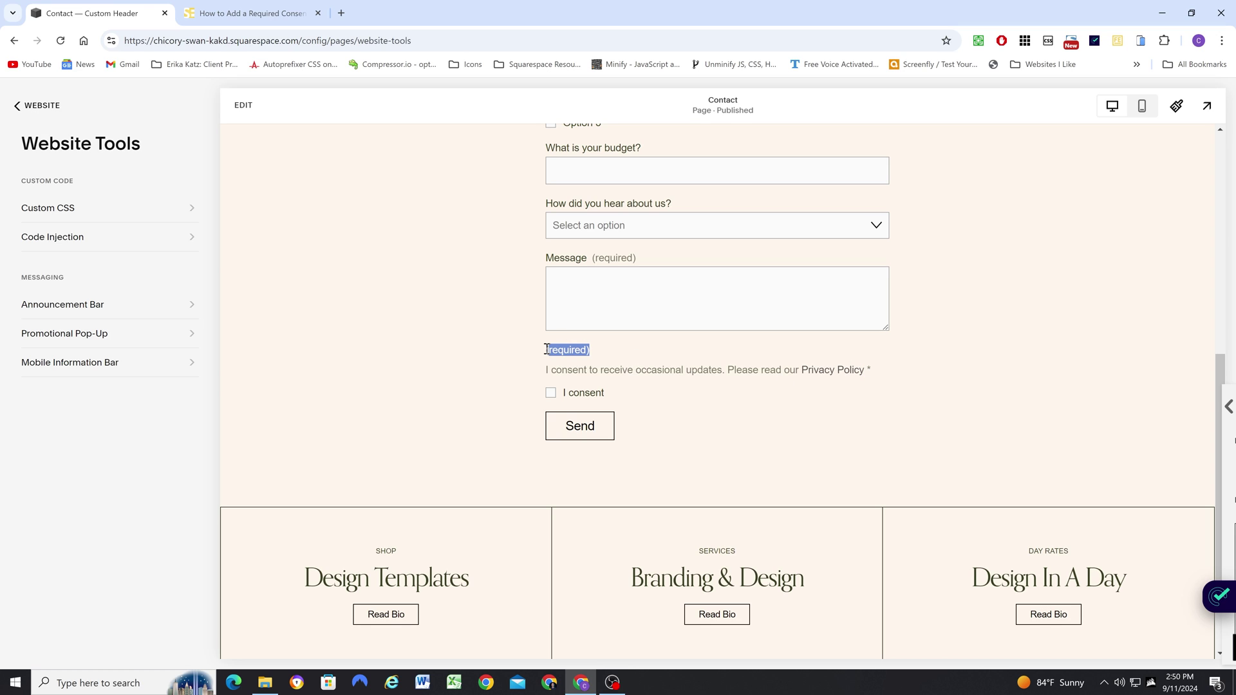
left_click(466, 346)
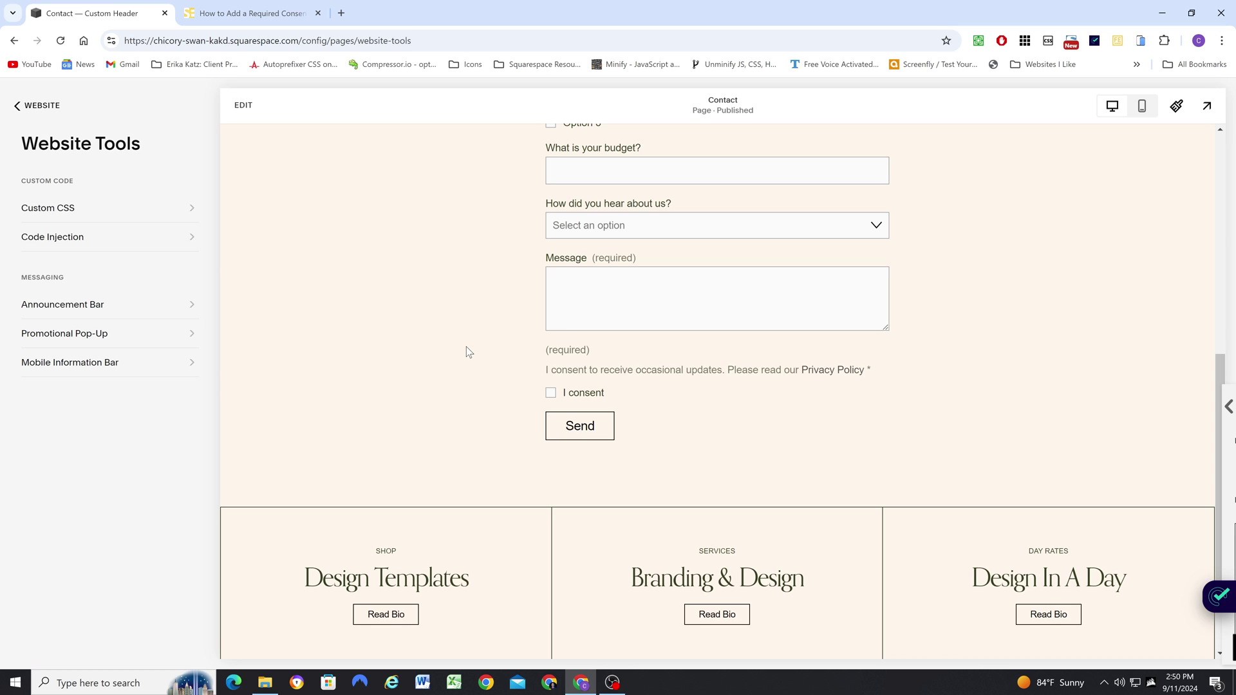
Step: Inspect the '(required)' text and arrange the DevTools window beside the form
right_click(571, 353)
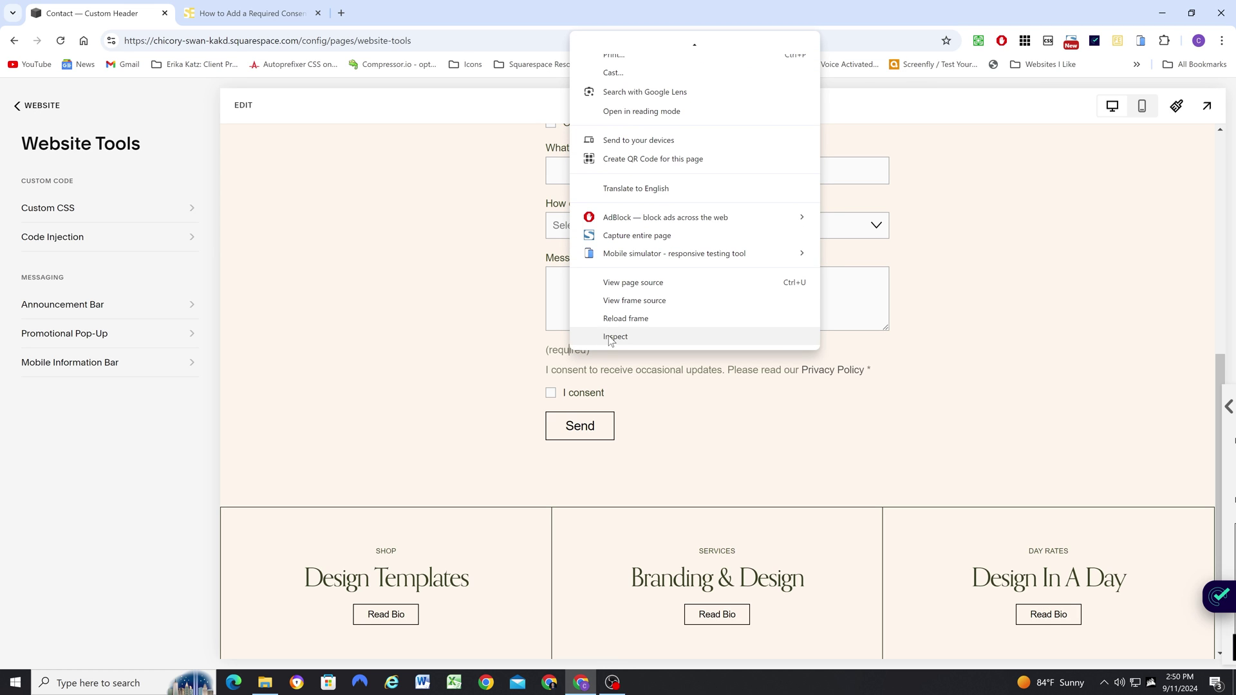
left_click(610, 336)
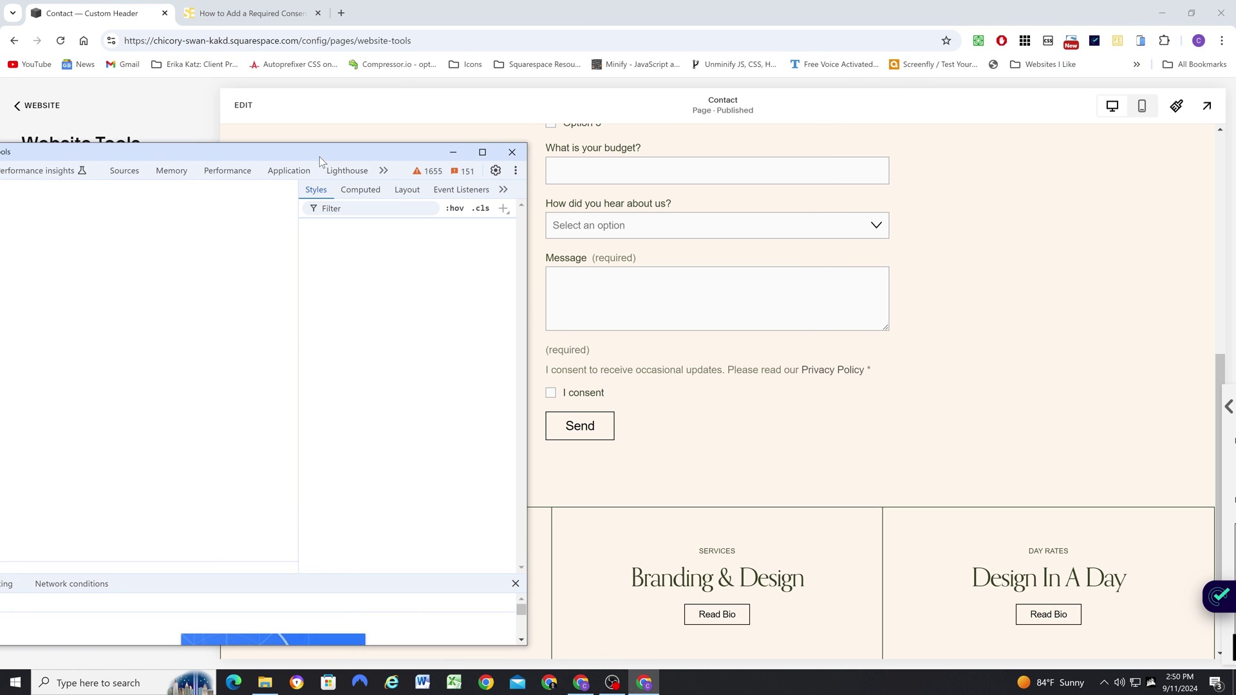
left_click_drag(319, 156, 995, 157)
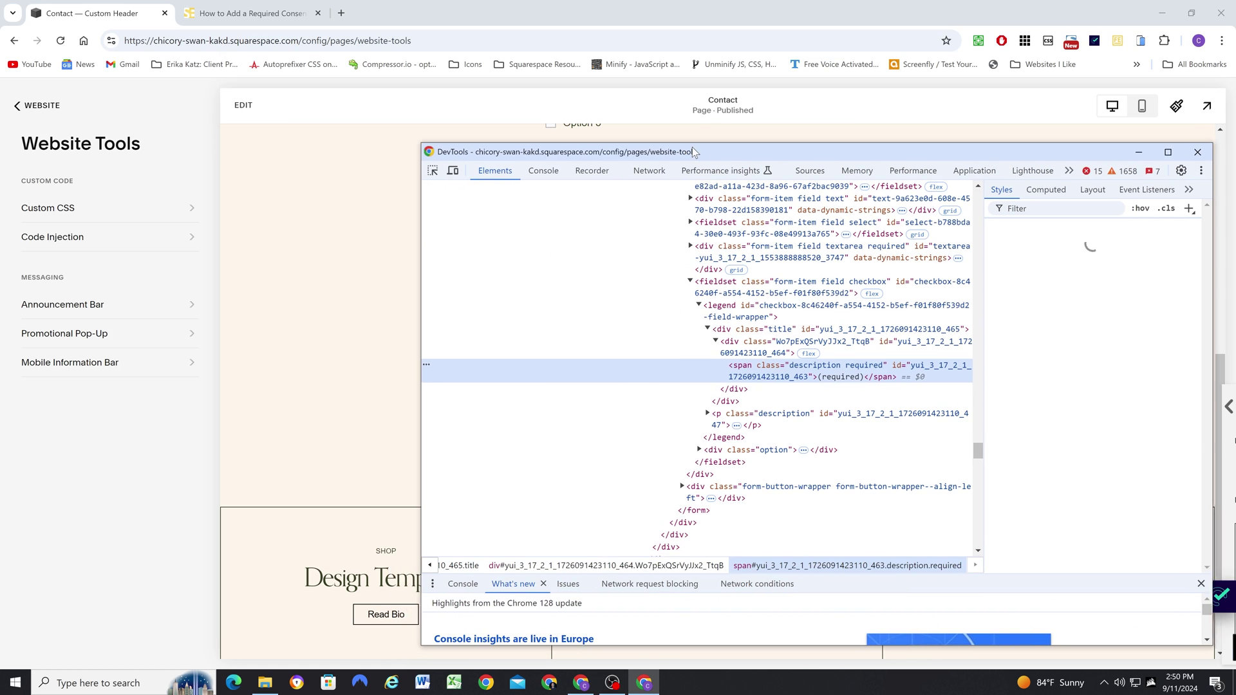
left_click_drag(686, 149, 823, 136)
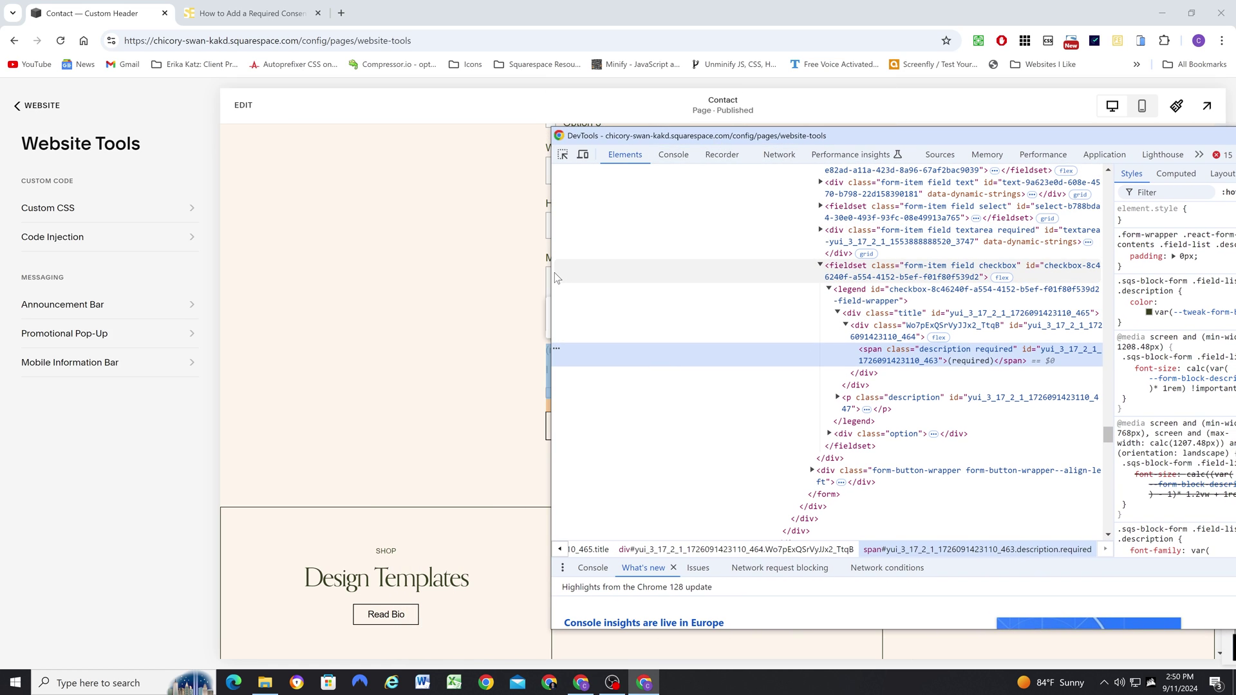
left_click_drag(553, 277, 701, 281)
left_click_drag(837, 136, 646, 121)
left_click_drag(925, 276, 1087, 277)
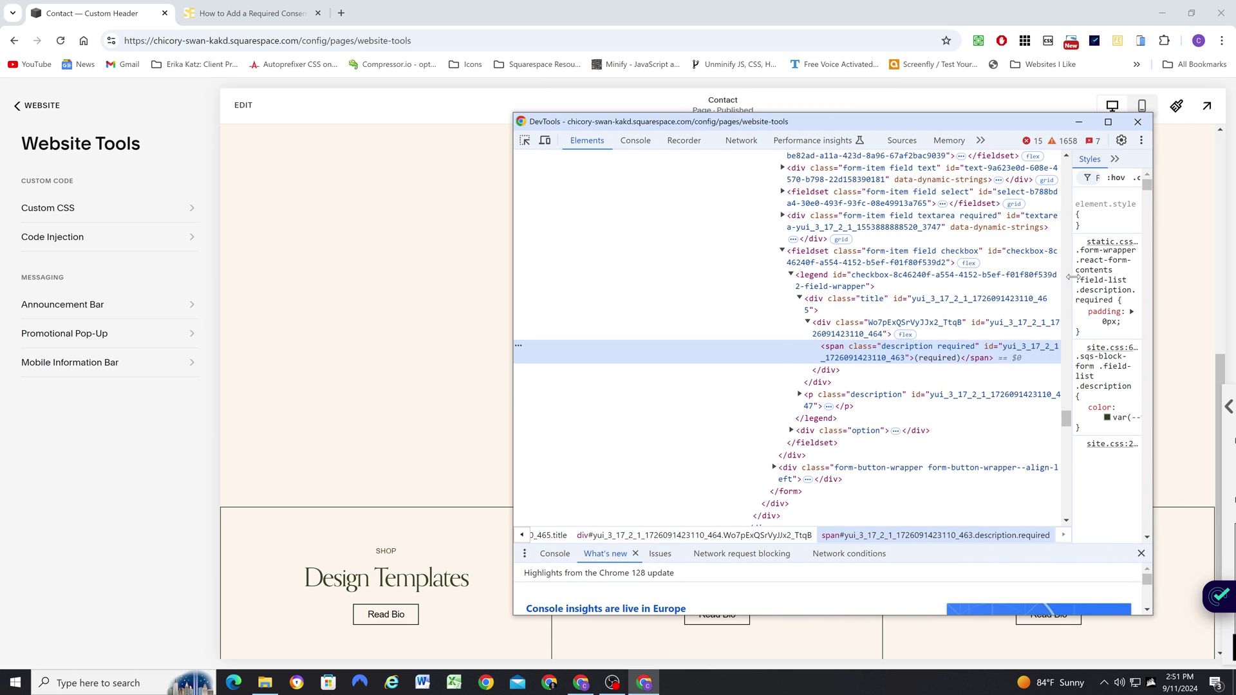
left_click_drag(823, 117, 976, 107)
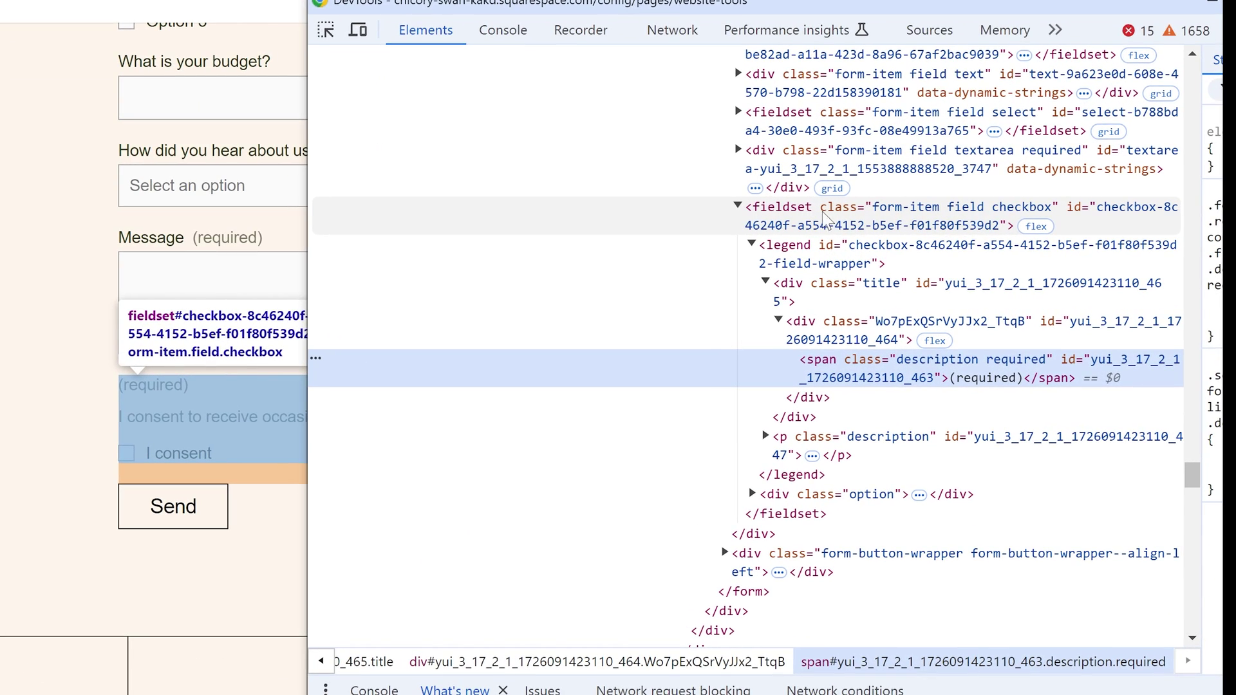
Step: Collapse and re-expand the checkbox fieldset node to find the required span, then return
left_click(738, 205)
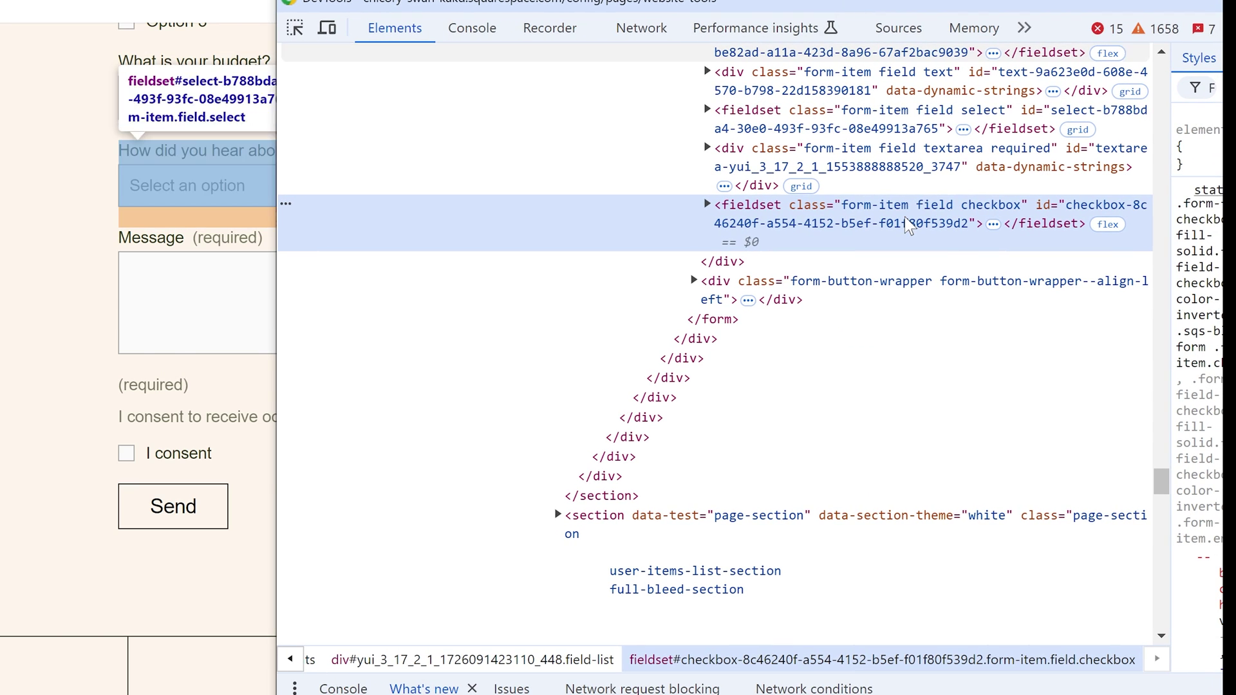
left_click(707, 205)
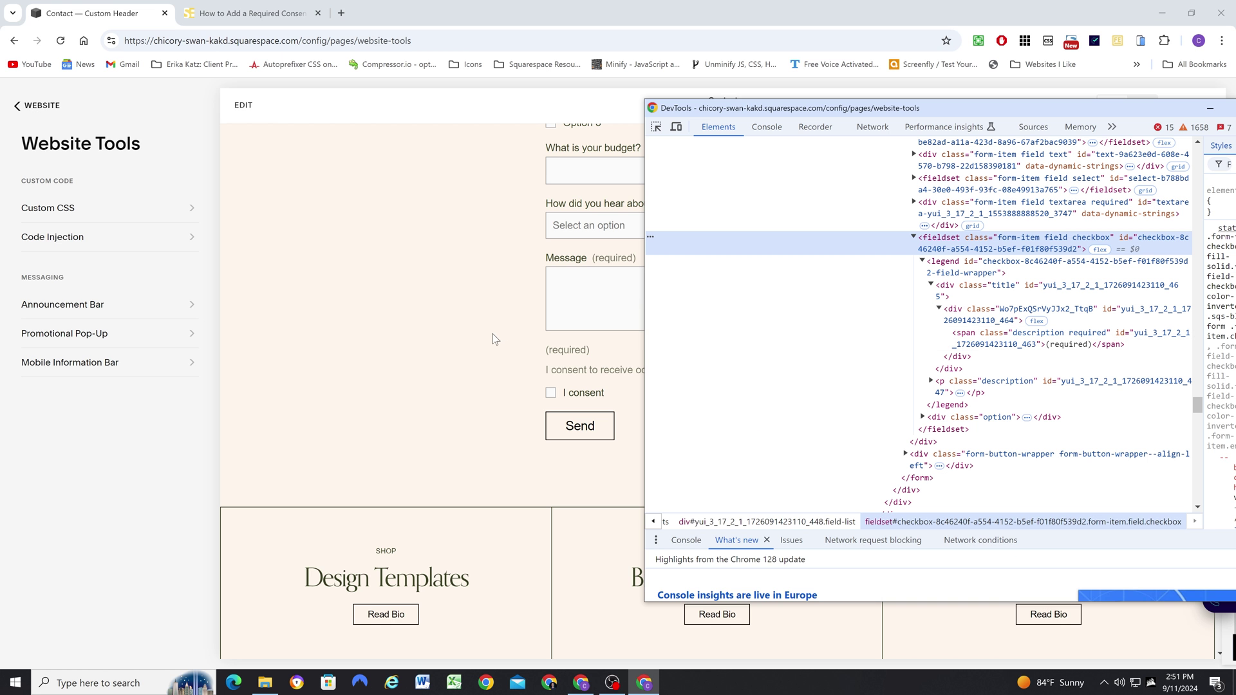
left_click(33, 359)
scroll(550, 322, "up", 3)
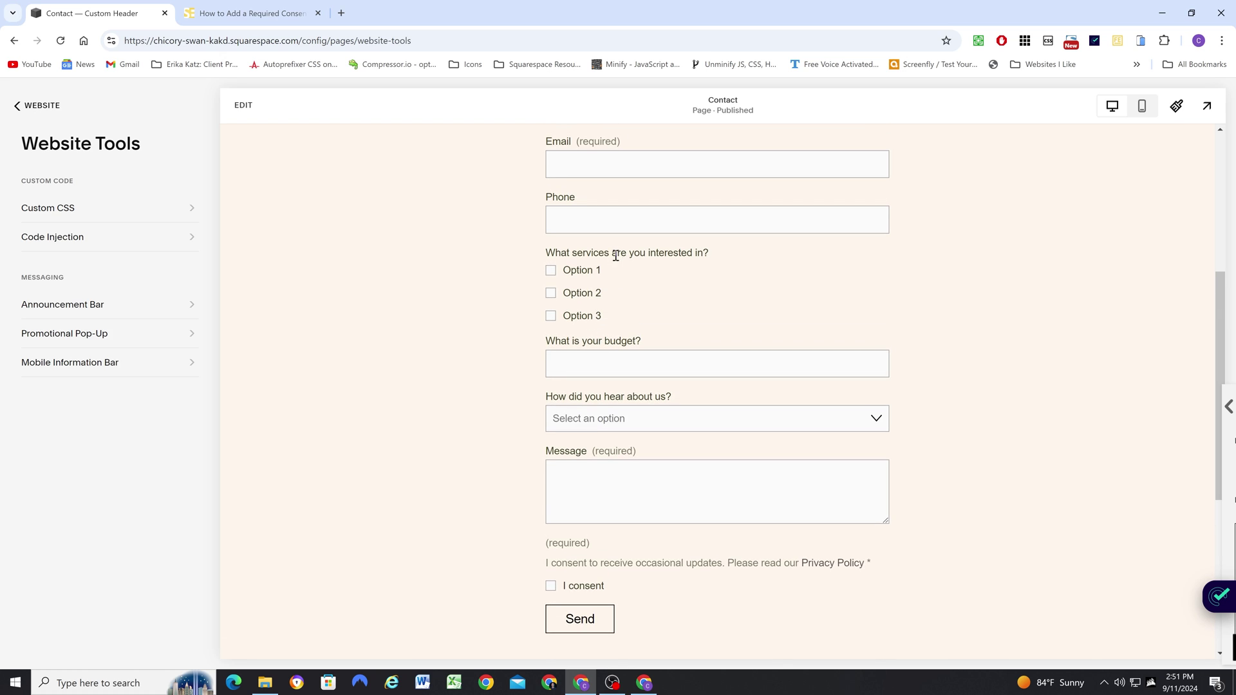
Step: Turn on Required for the 'What services are you interested in?' checkbox field
scroll(621, 263, "down", 1)
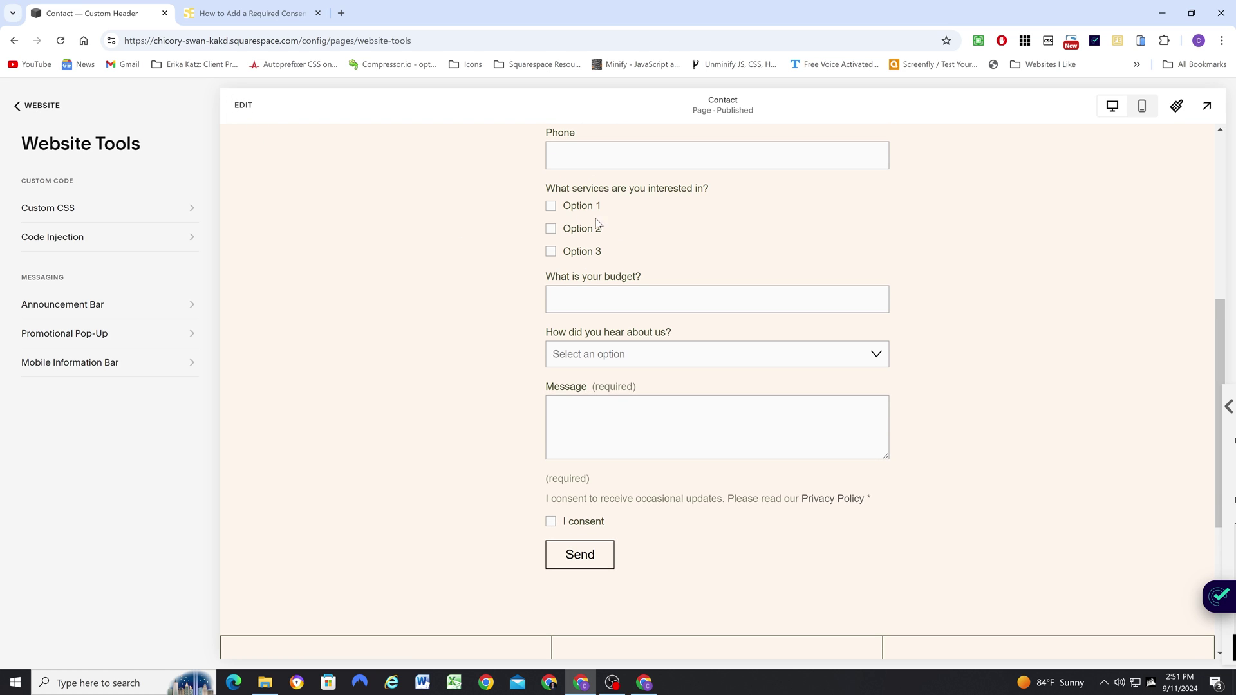
left_click(235, 113)
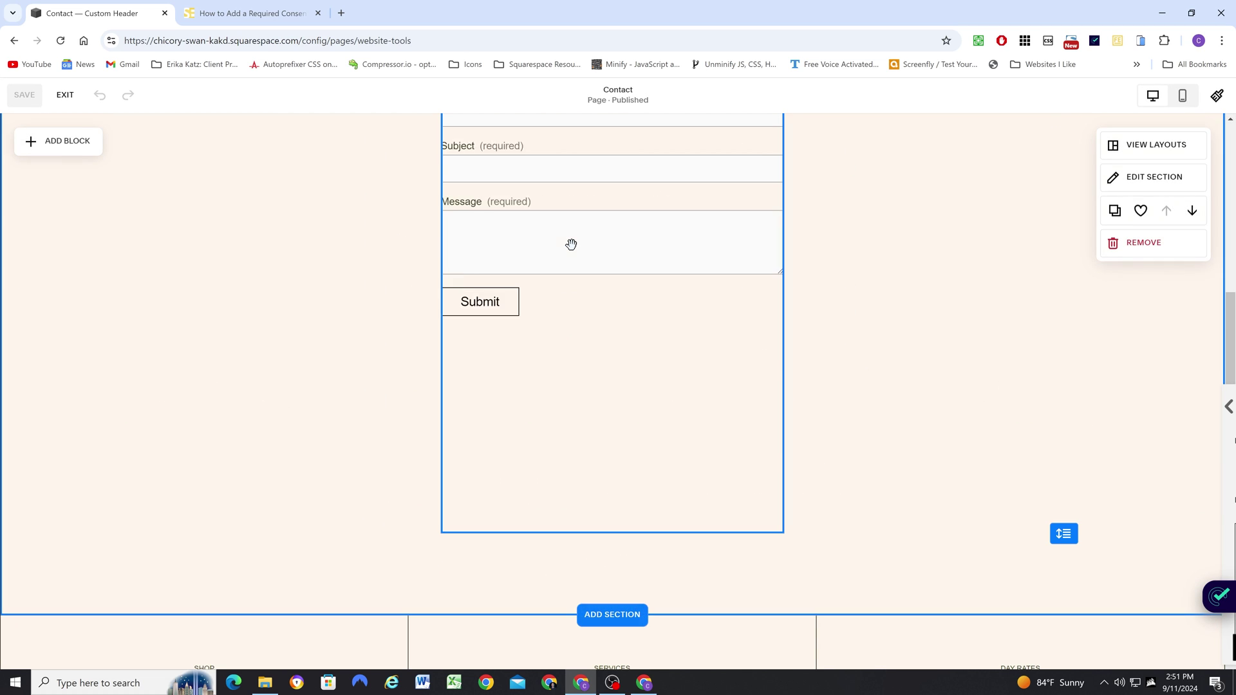
double_click(571, 244)
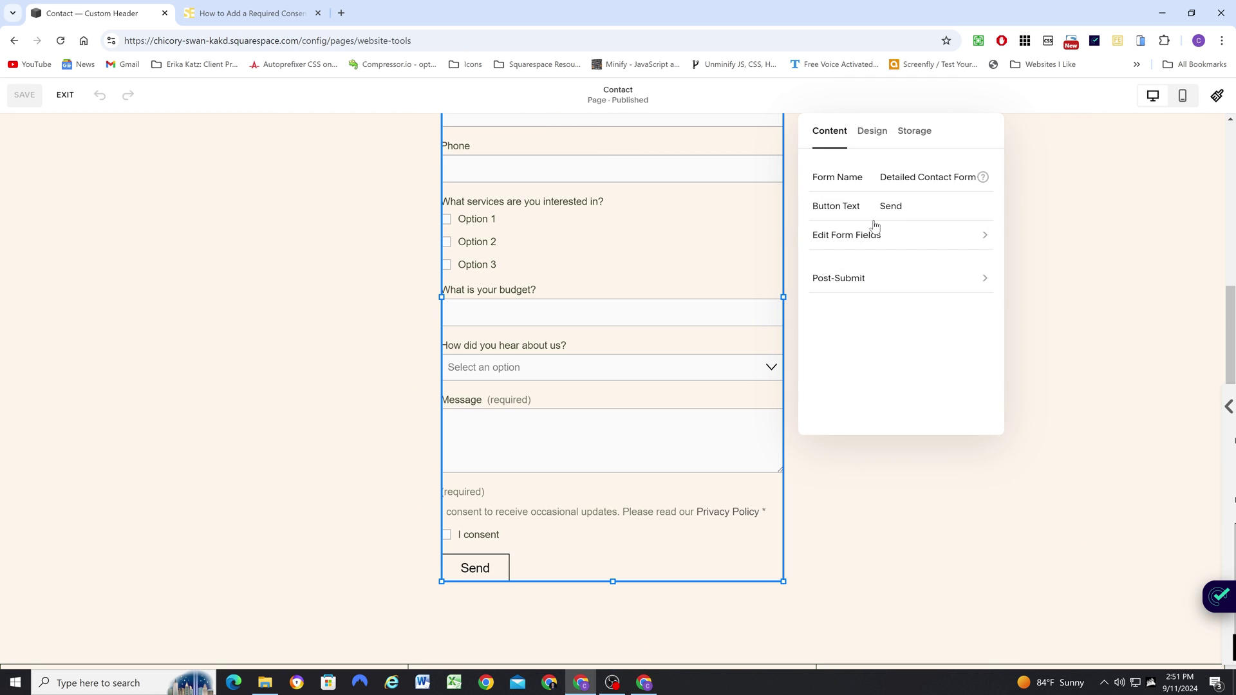
left_click(863, 238)
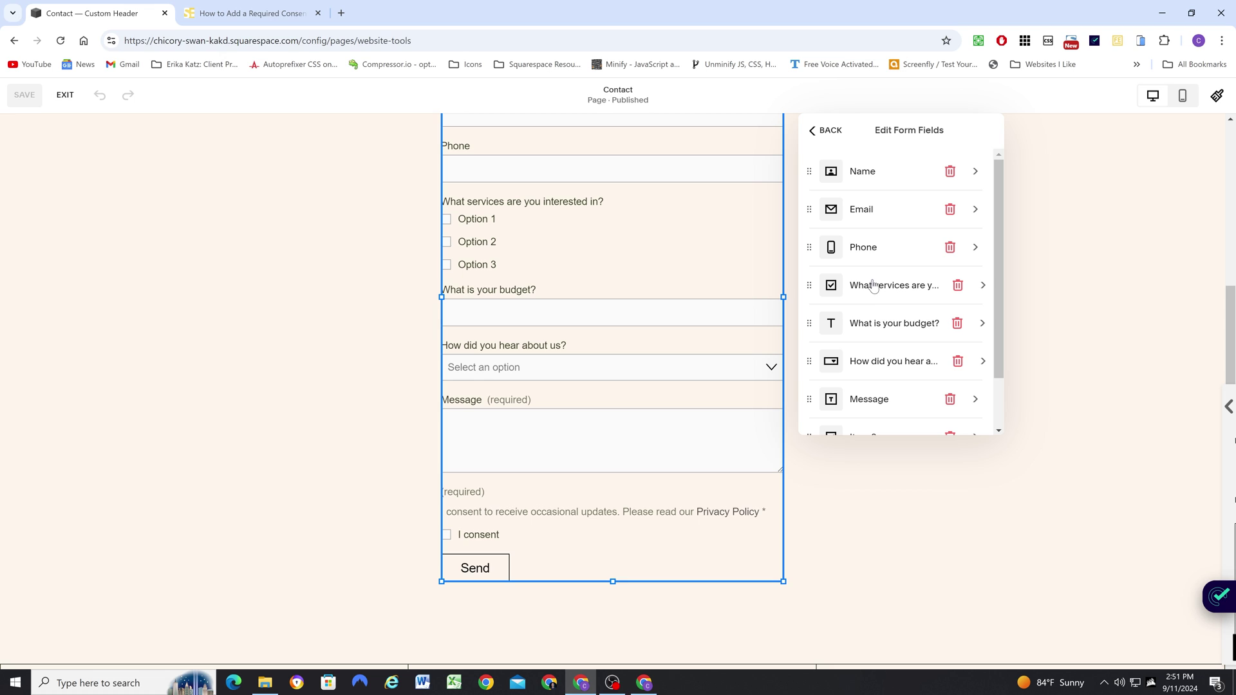
scroll(883, 315, "down", 1)
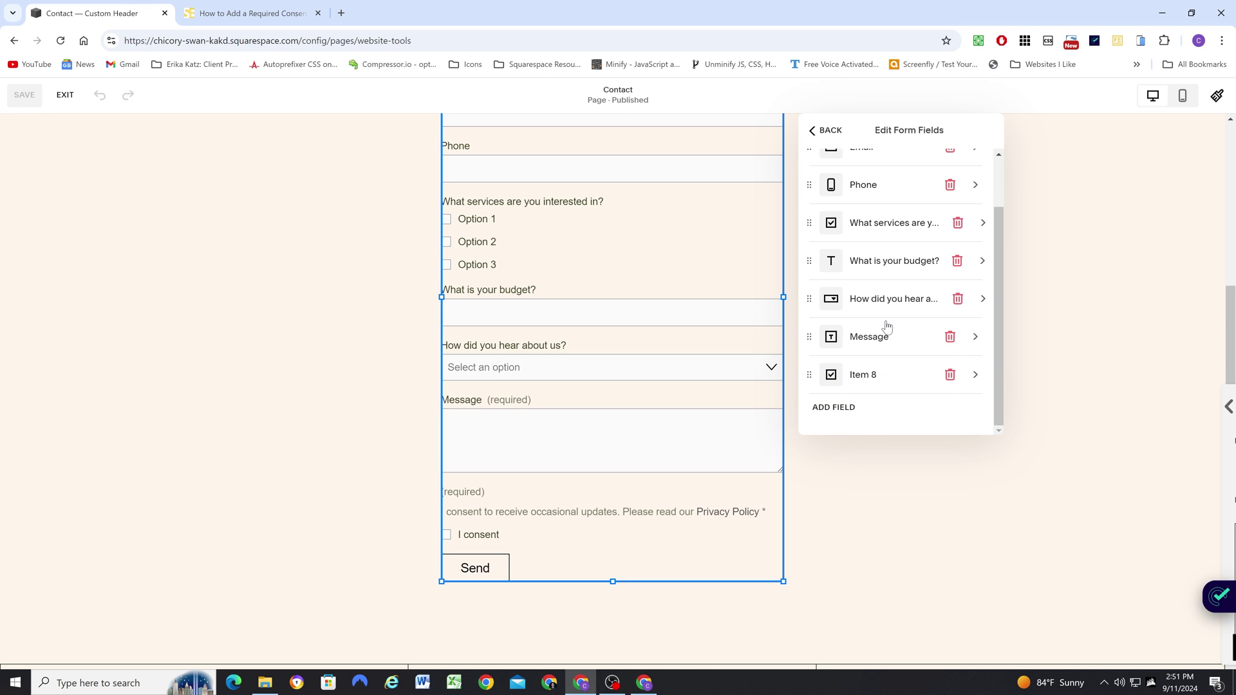
scroll(884, 309, "up", 1)
left_click(885, 290)
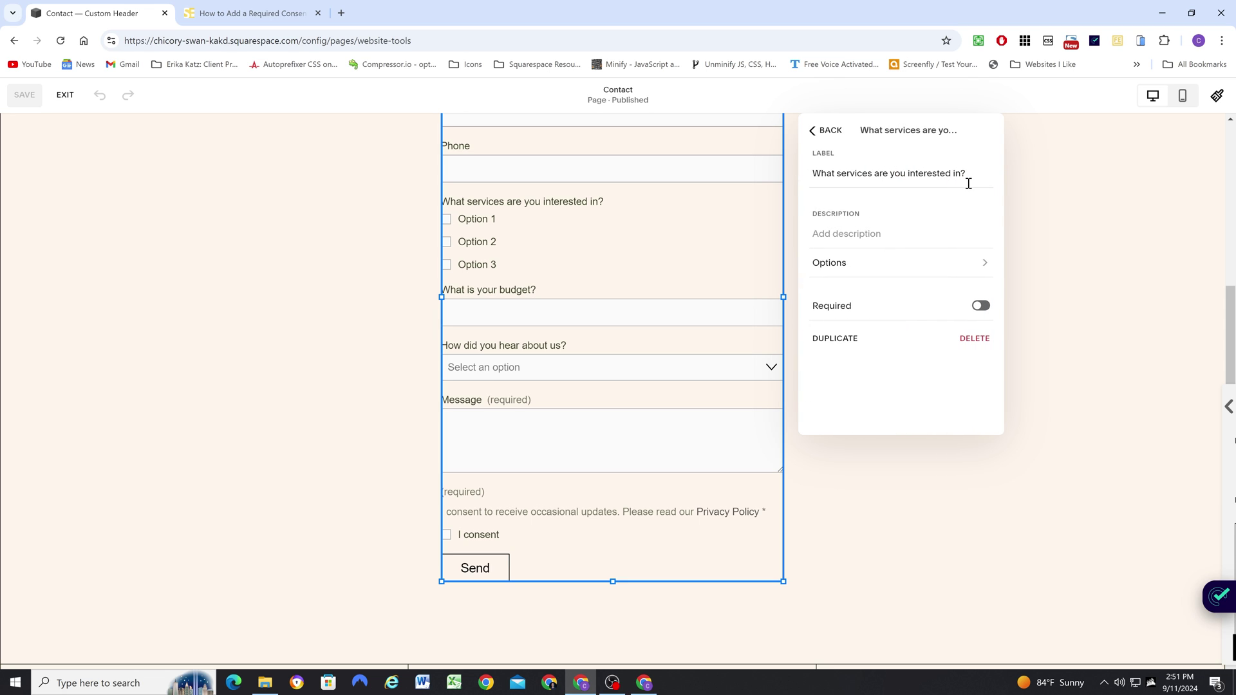
left_click(974, 309)
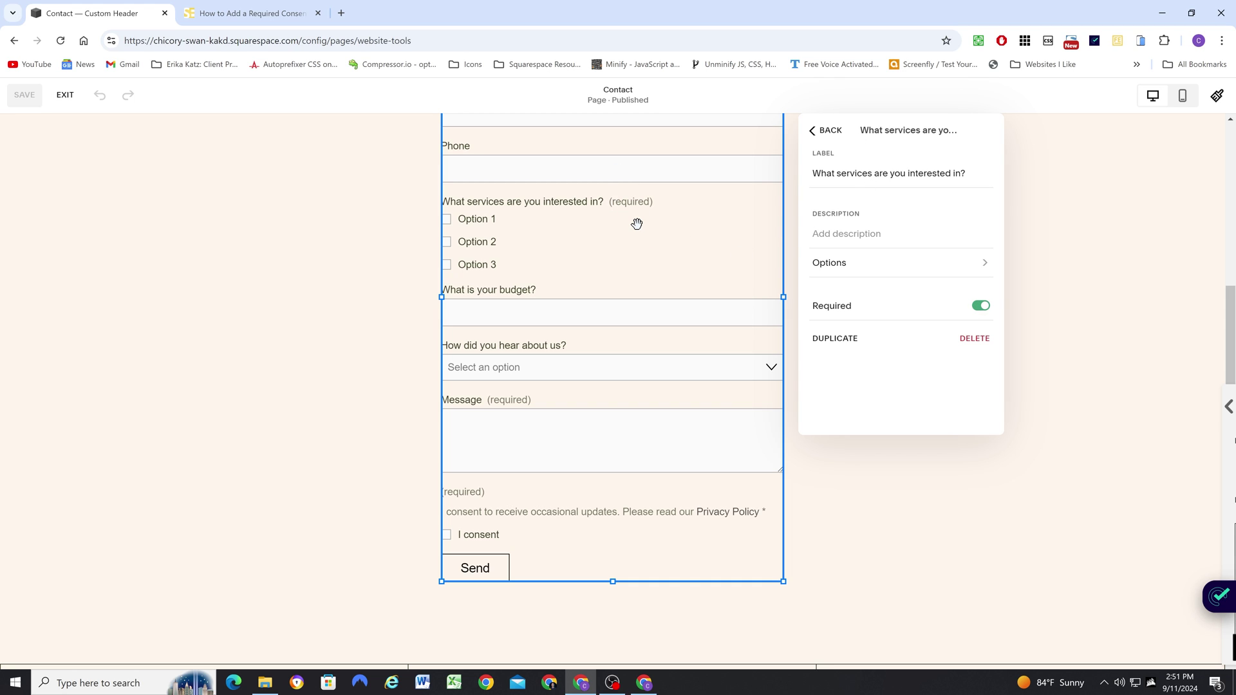
scroll(376, 380, "down", 1)
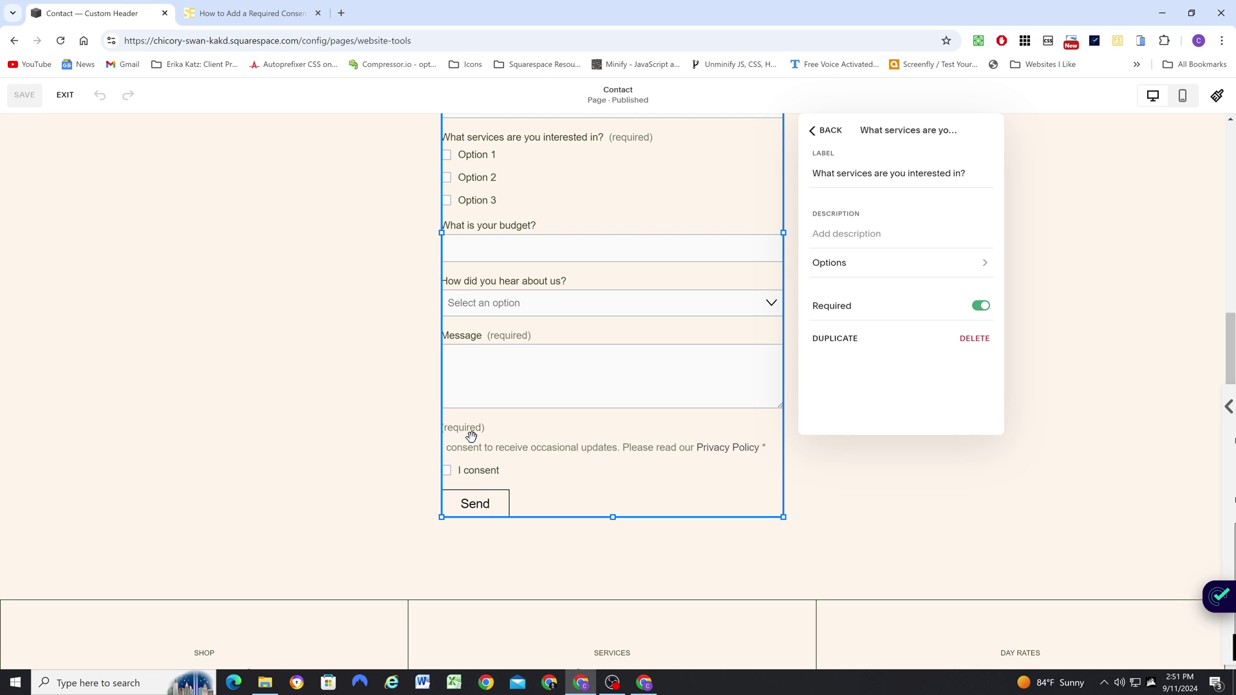
left_click(335, 380)
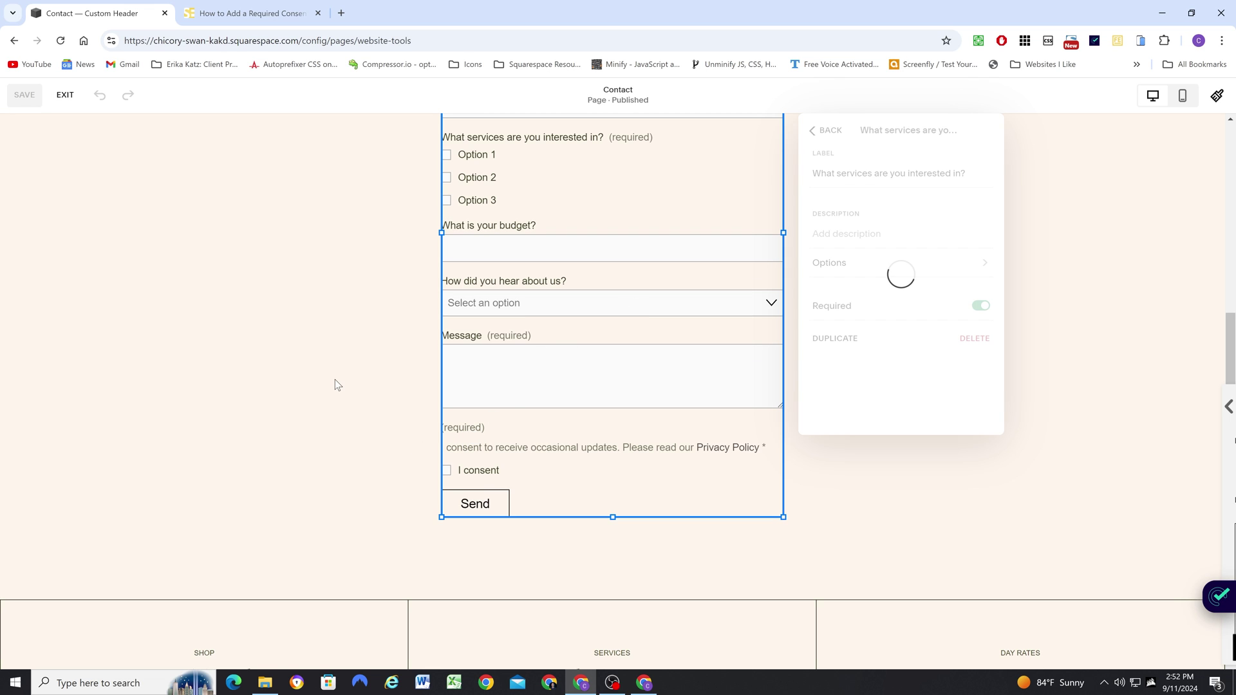
Step: Label the Item 8 consent checkbox 'Example' and exit the page editor
left_click(594, 404)
left_click(866, 240)
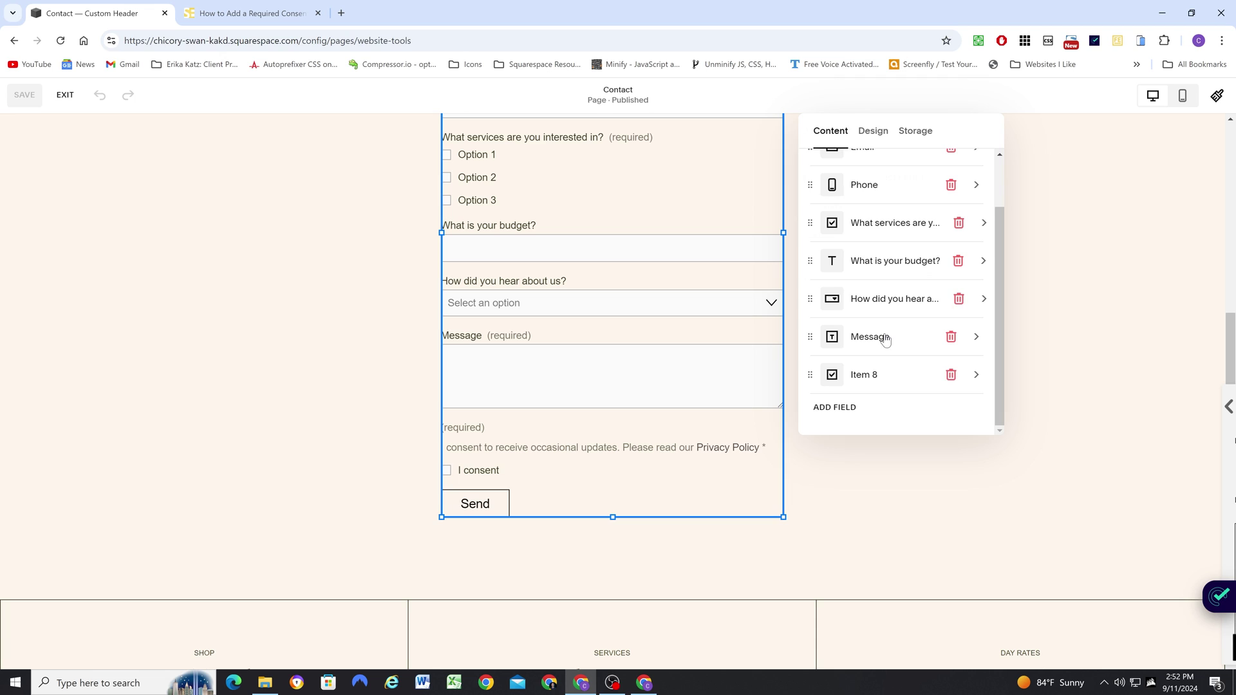
left_click(869, 380)
left_click(860, 172)
type("Example")
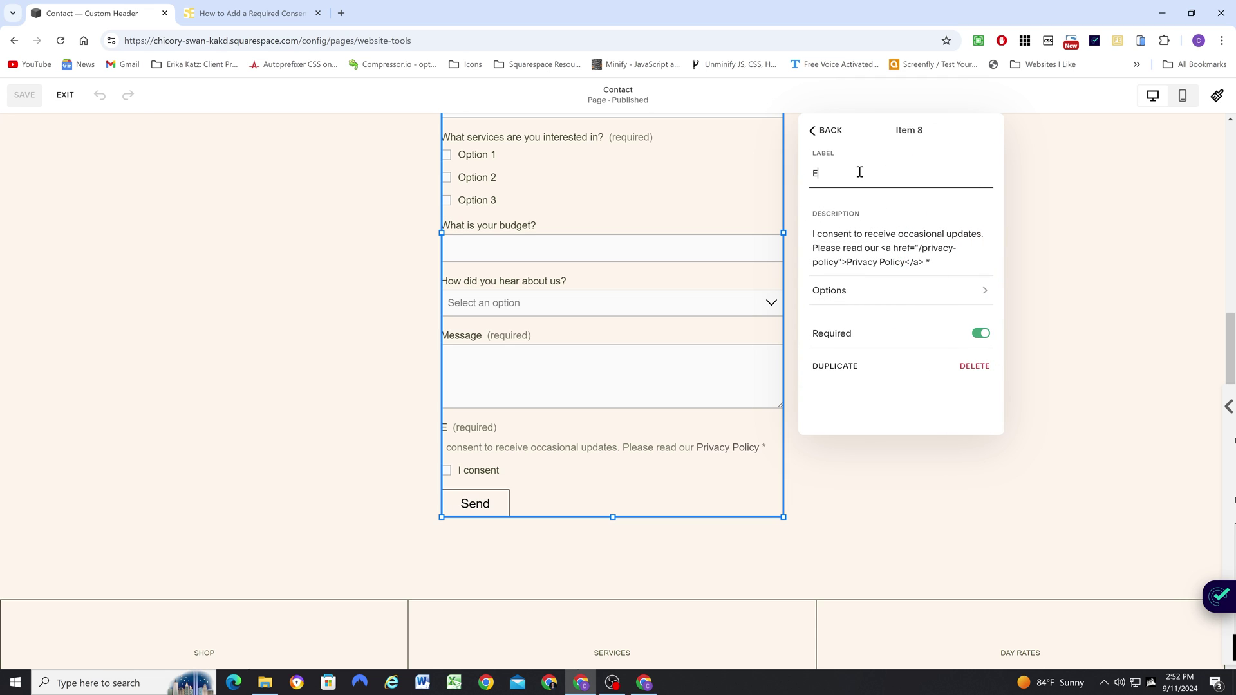
left_click(381, 348)
left_click(65, 95)
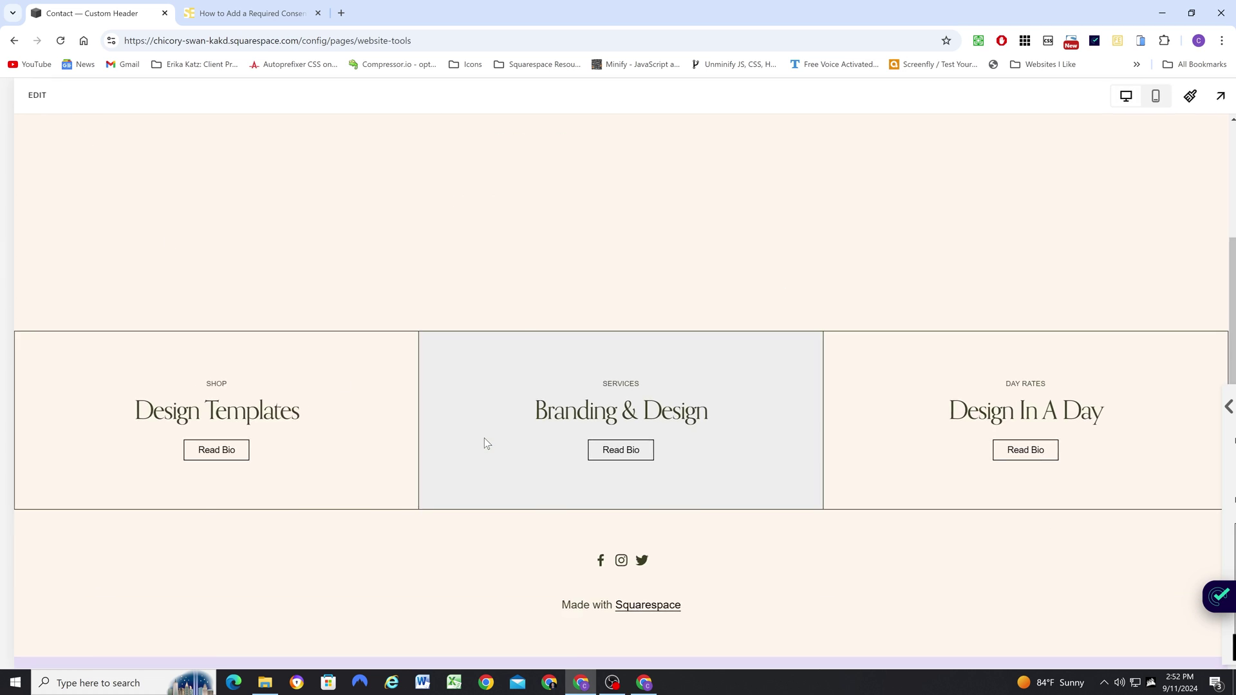
Step: Inspect the Example label's markup to find its separate span, then open Custom CSS
scroll(584, 377, "down", 10)
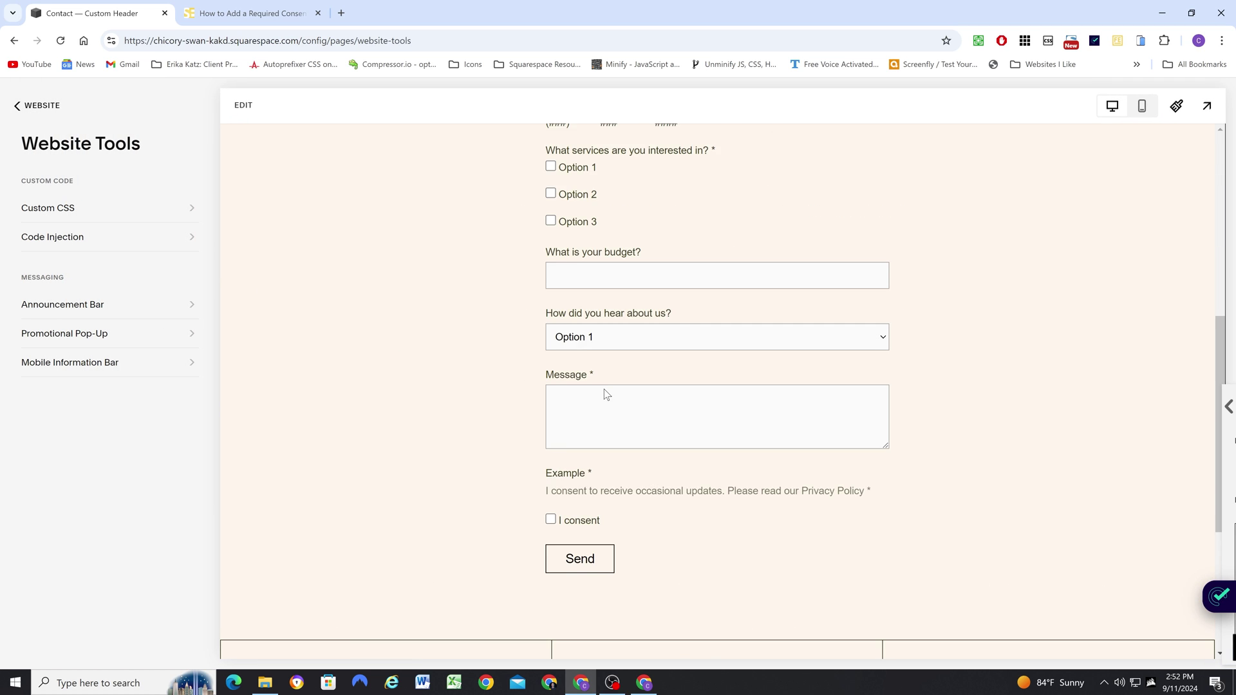
right_click(591, 288)
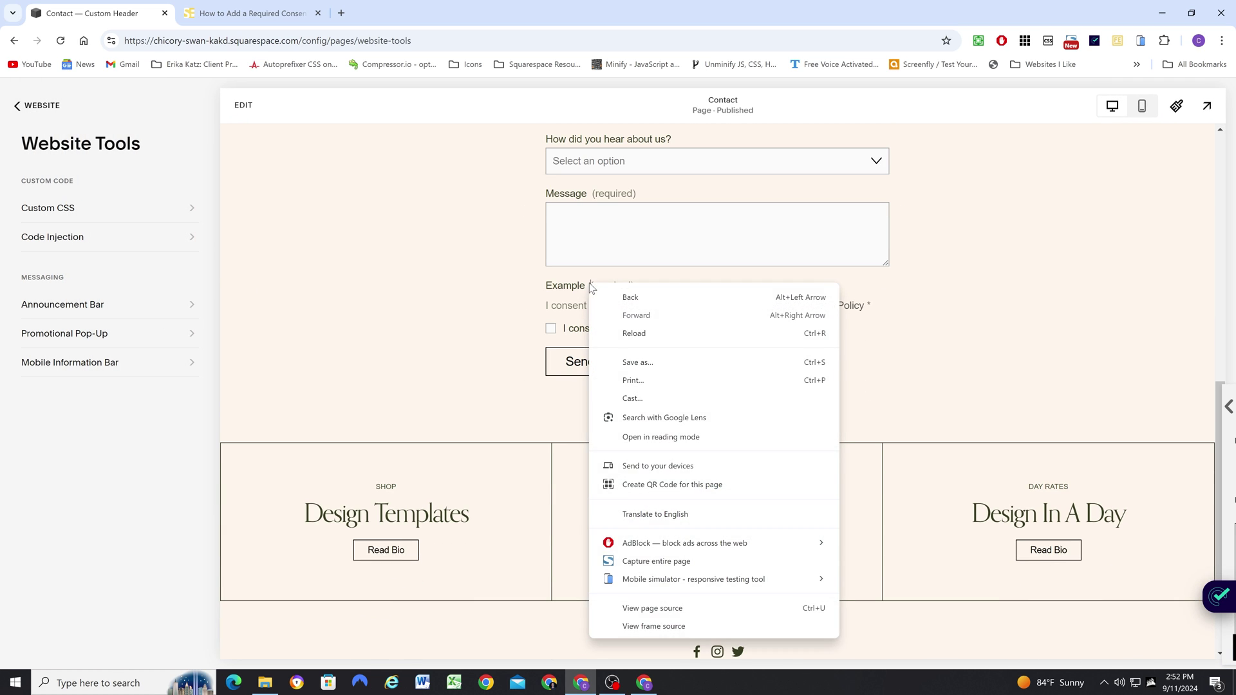
scroll(627, 566, "down", 1)
left_click(634, 626)
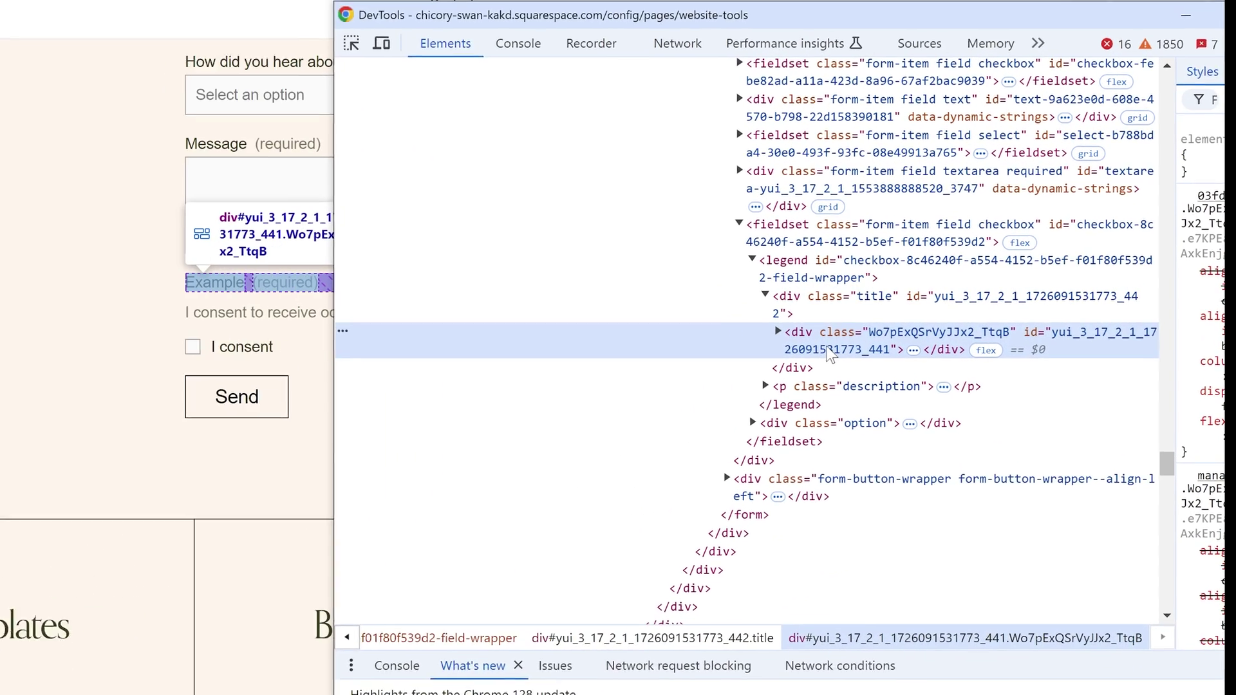
key("Right")
left_click(823, 379)
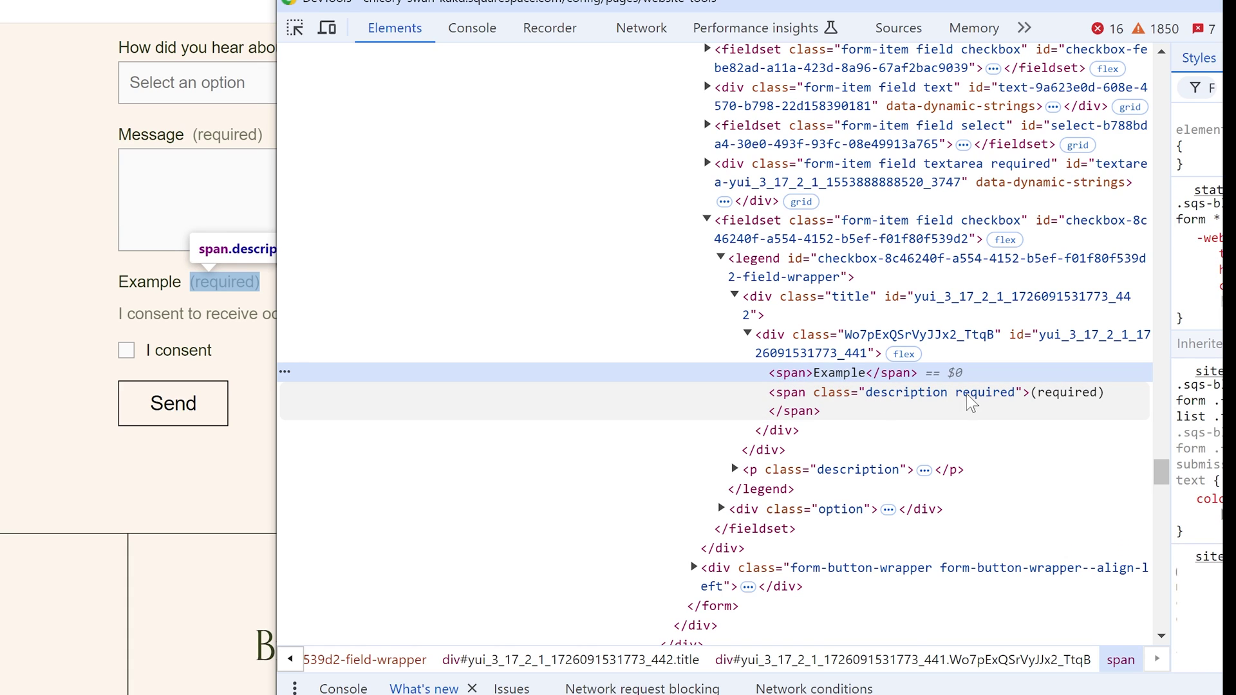
left_click(152, 210)
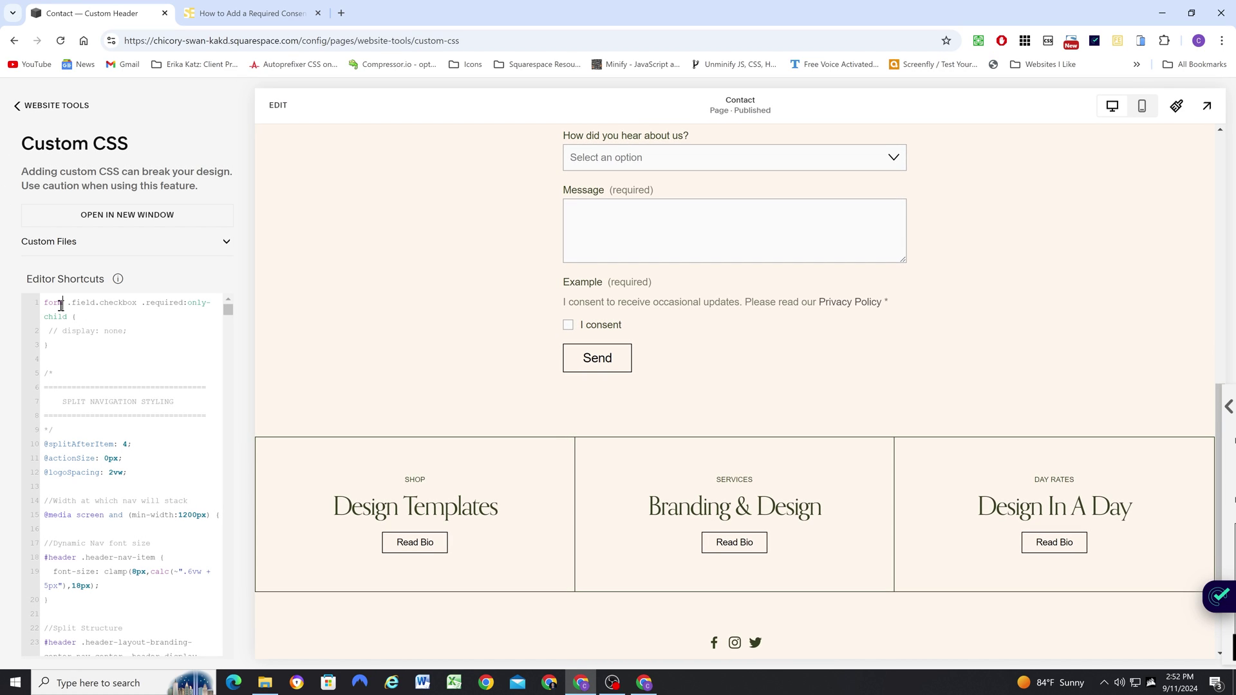
Step: Review each part of the checkbox required-text selector against the page markup
double_click(62, 308)
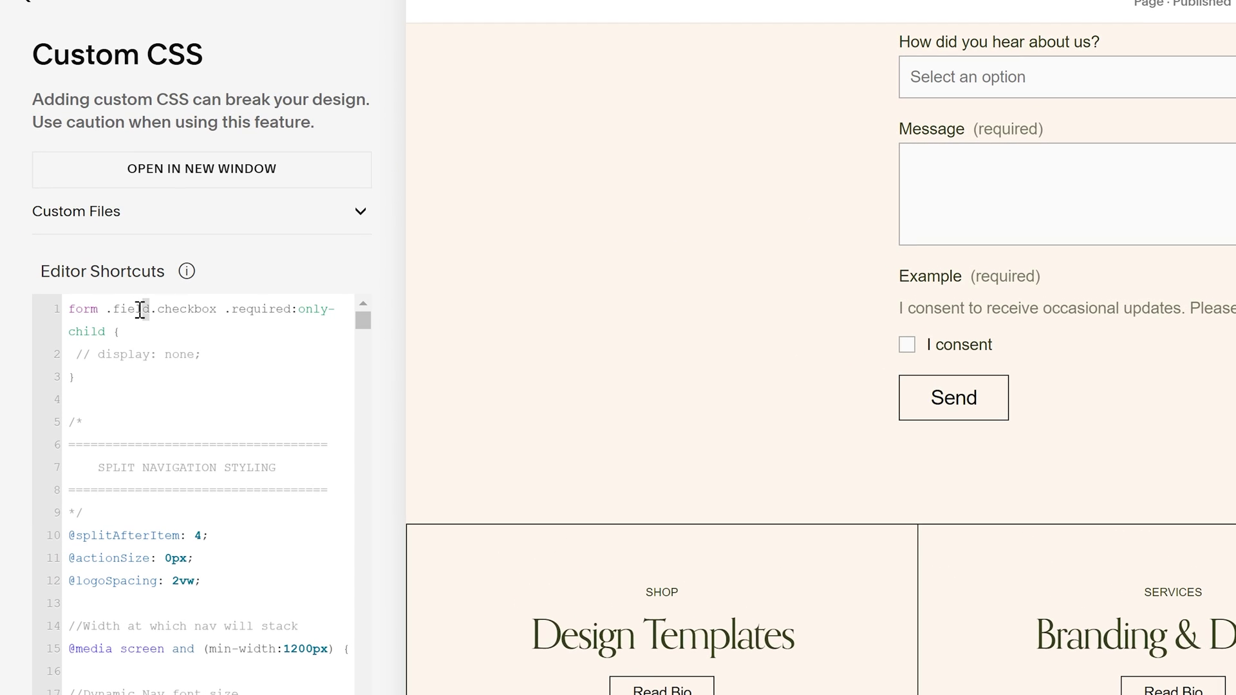
double_click(122, 307)
left_click_drag(189, 306, 293, 309)
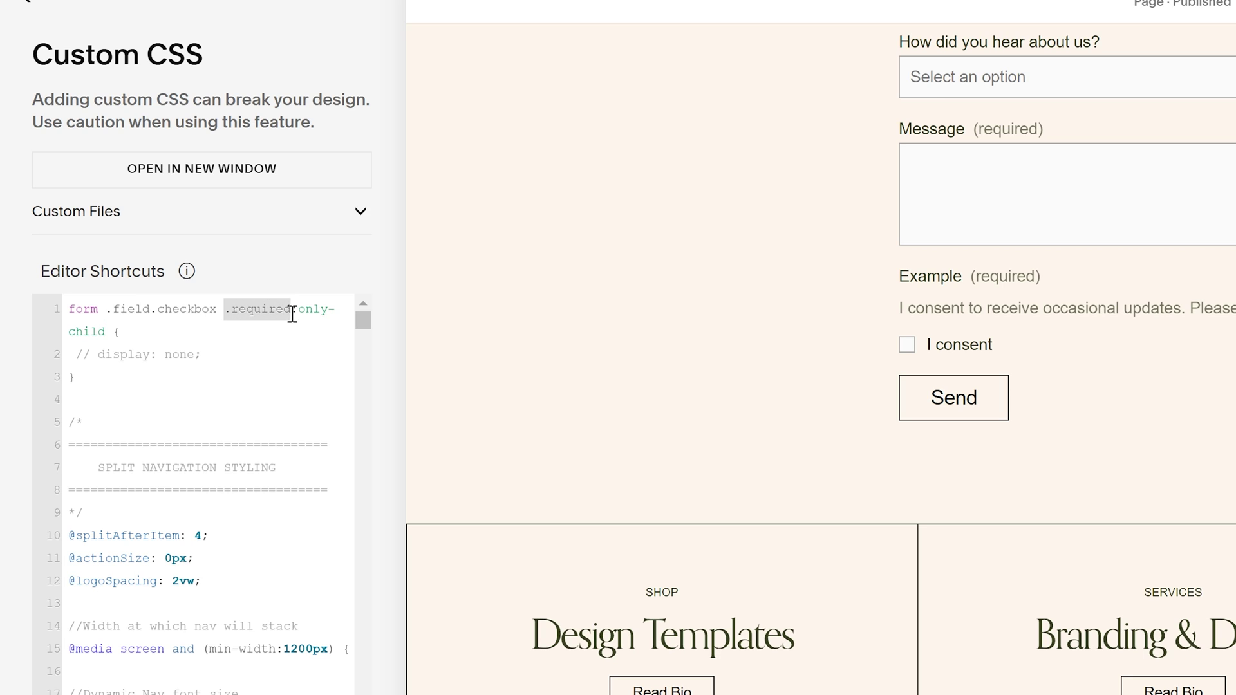
left_click_drag(299, 310, 104, 332)
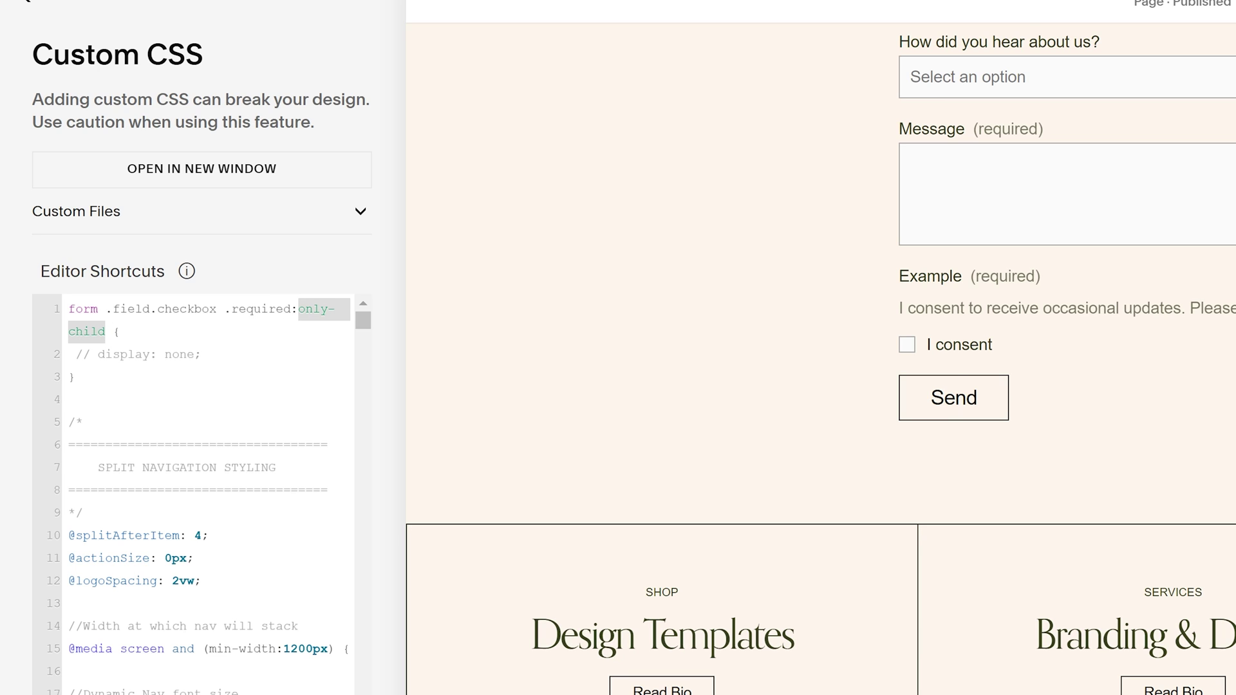
key("ctrl+shift+i")
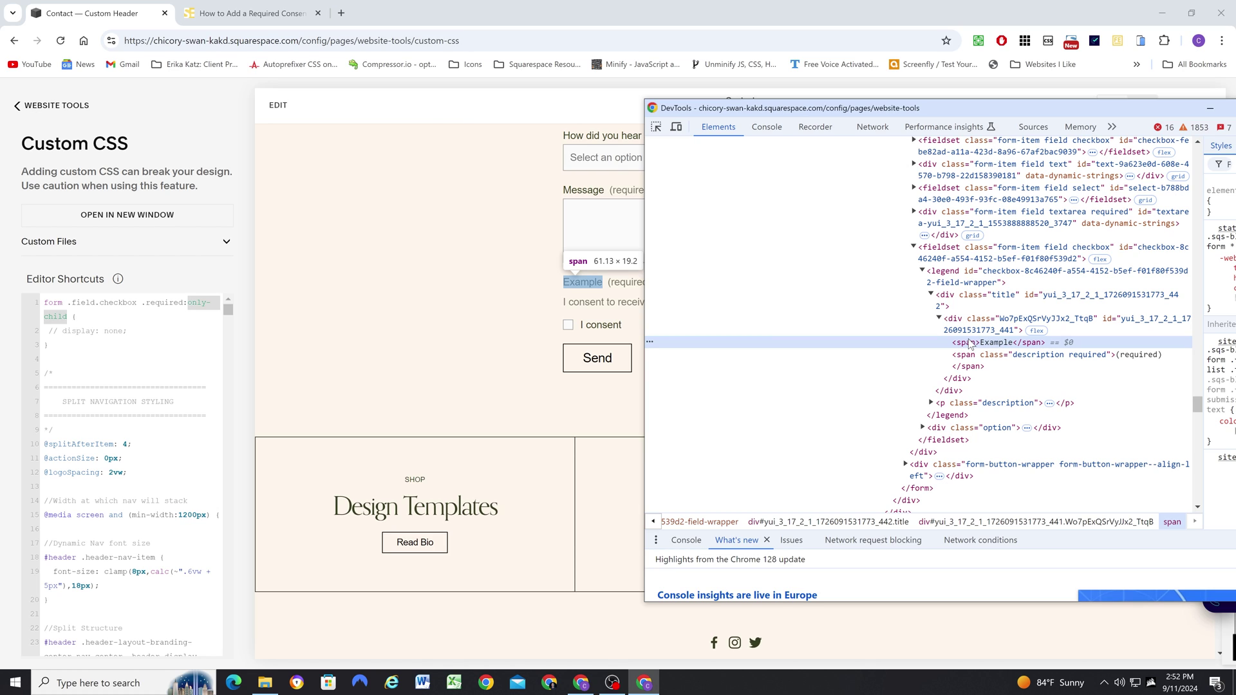
Step: Uncomment display: none on line 2 and save the Custom CSS
left_click(58, 330)
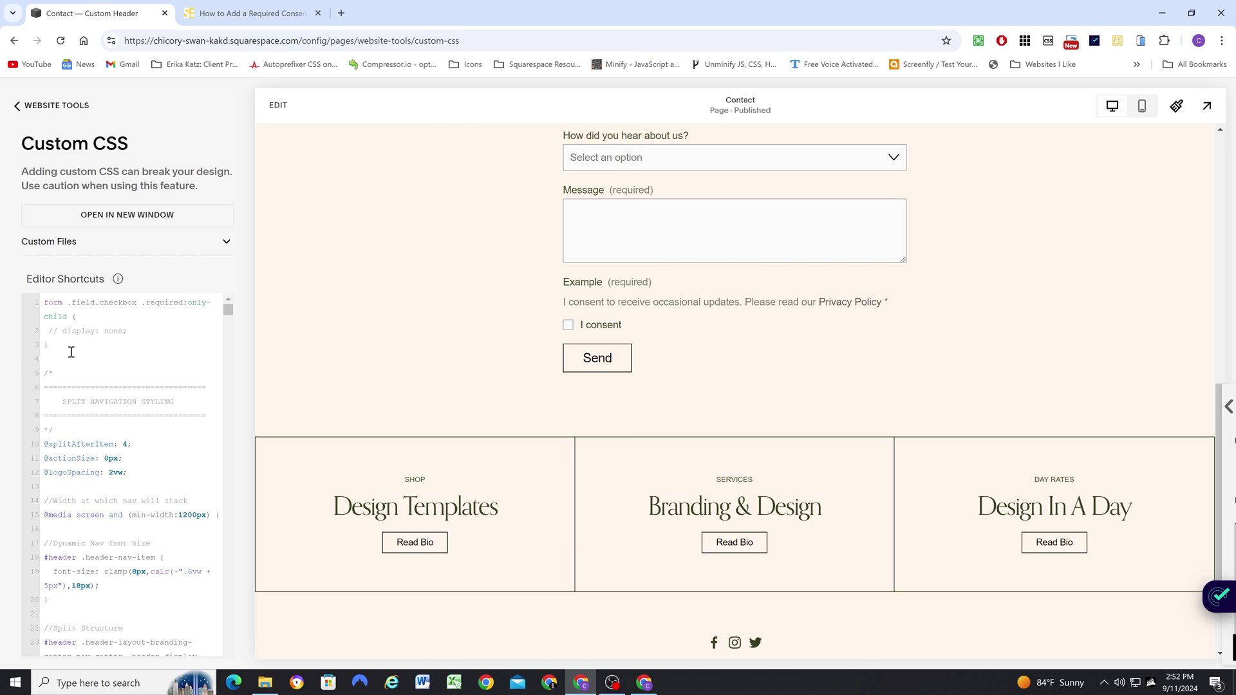
key("BackSpace")
key("BackSpace")
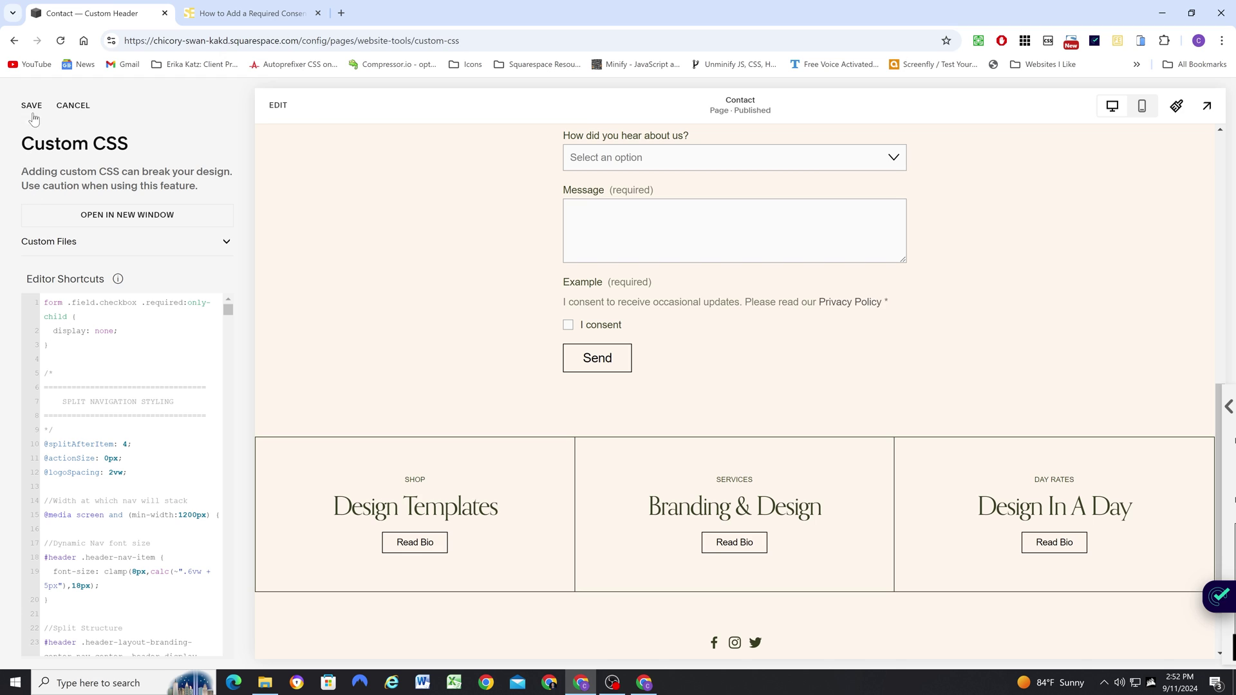
key("ctrl+s")
scroll(647, 309, "up", 1)
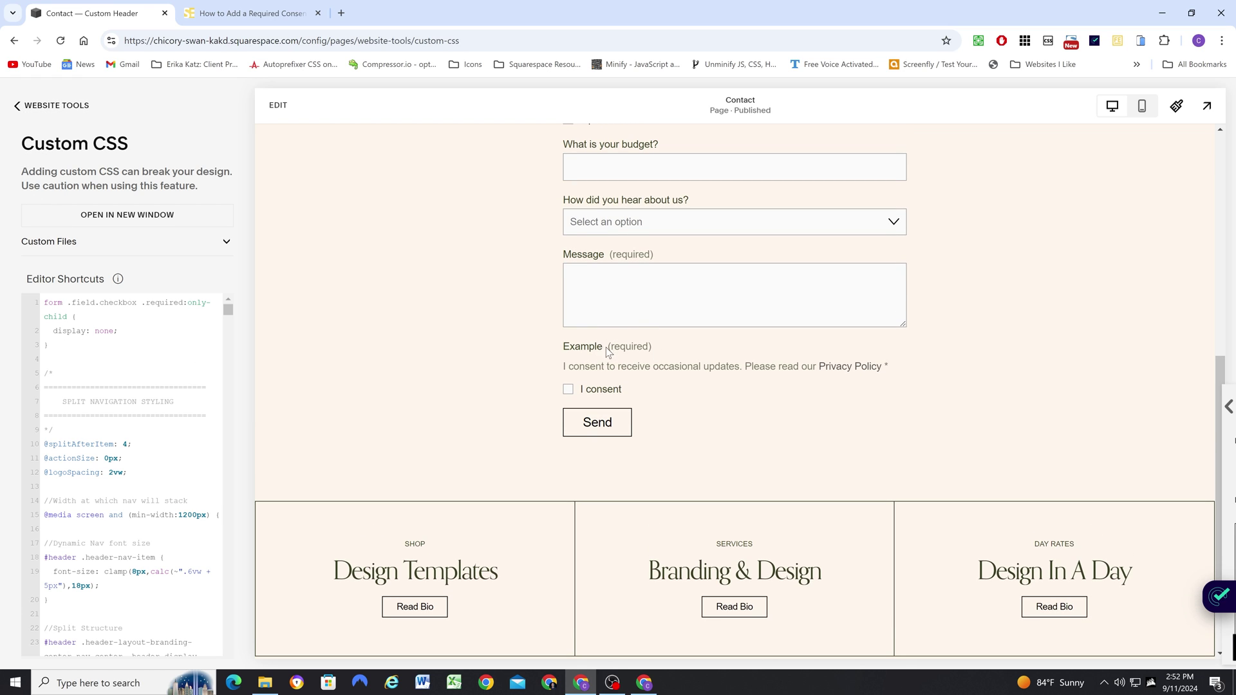
scroll(608, 353, "down", 1)
Step: Delete the 'Example' label from the consent checkbox field and exit the editor
left_click(278, 104)
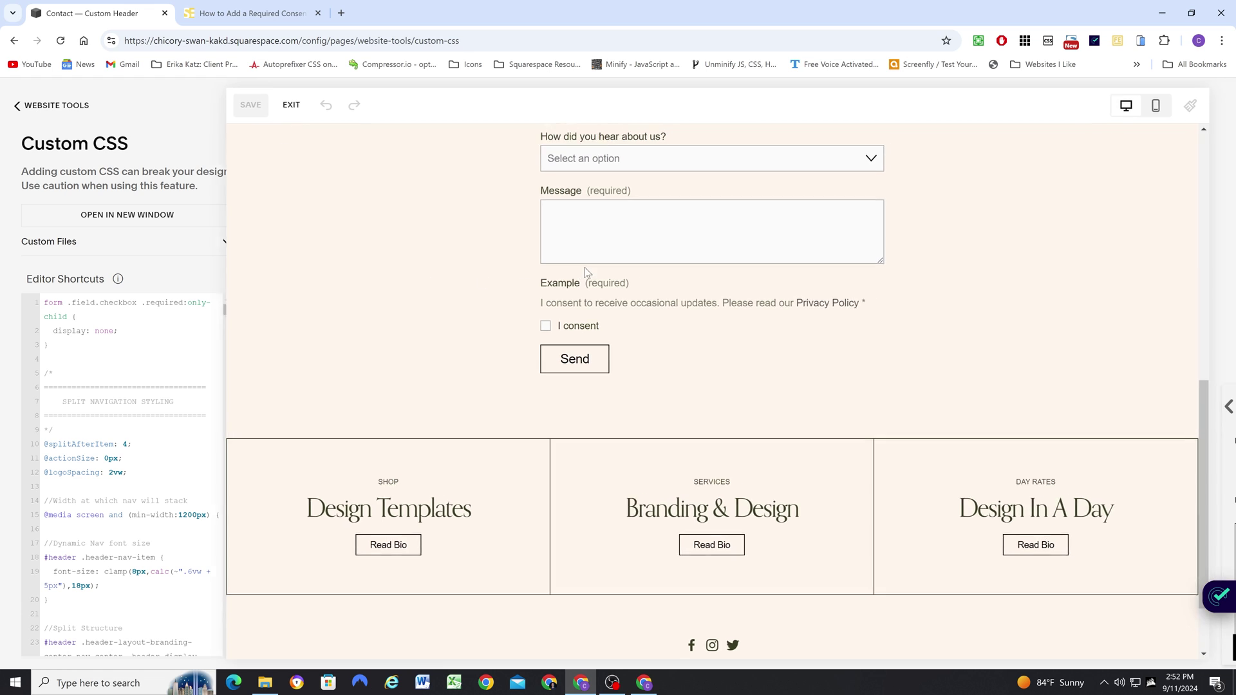
left_click(488, 304)
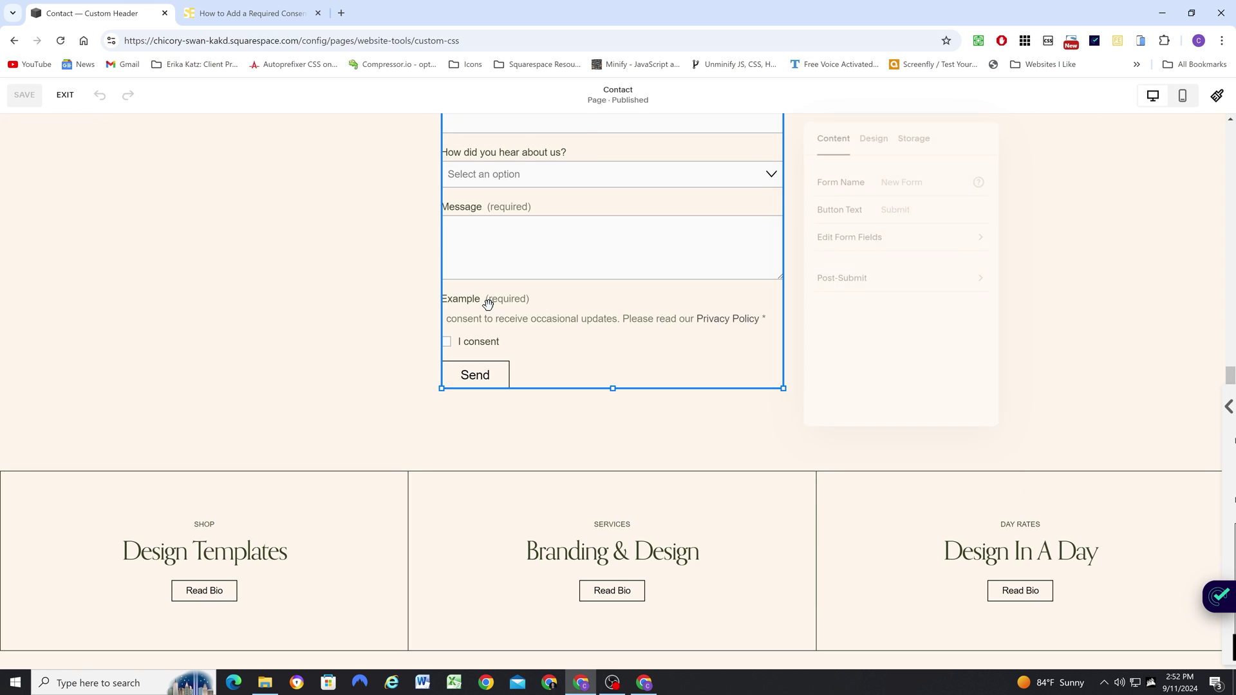
left_click(855, 236)
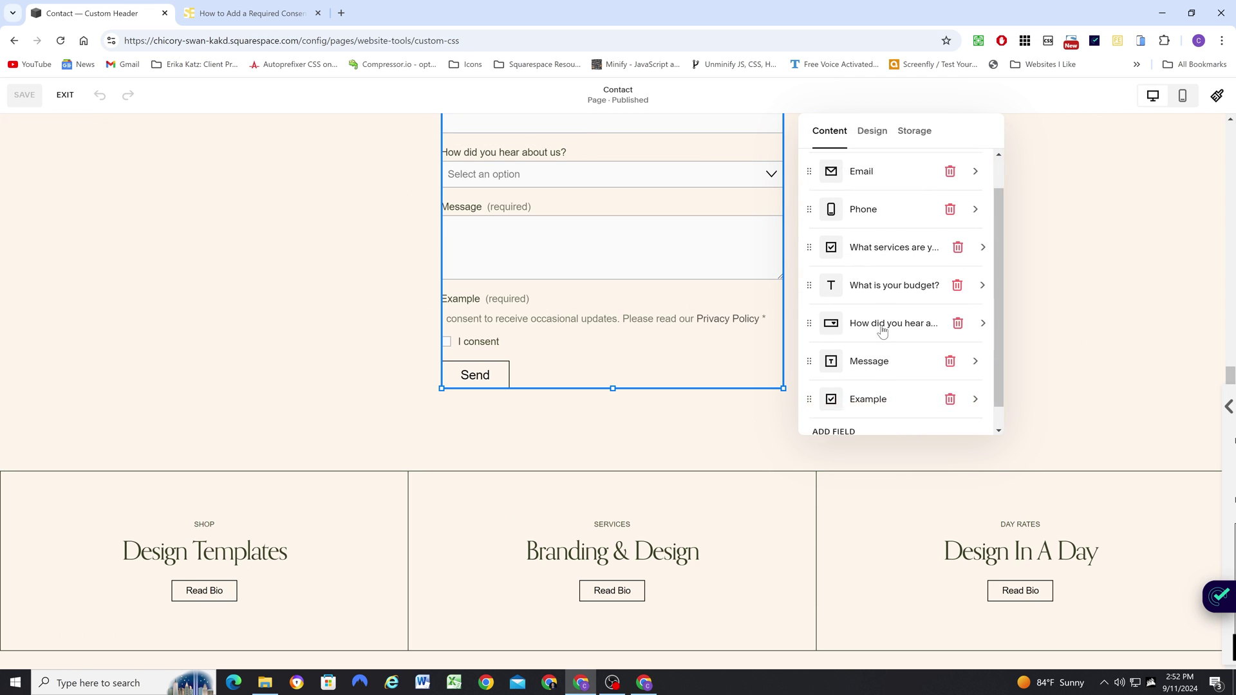
left_click(866, 380)
left_click_drag(853, 173, 807, 180)
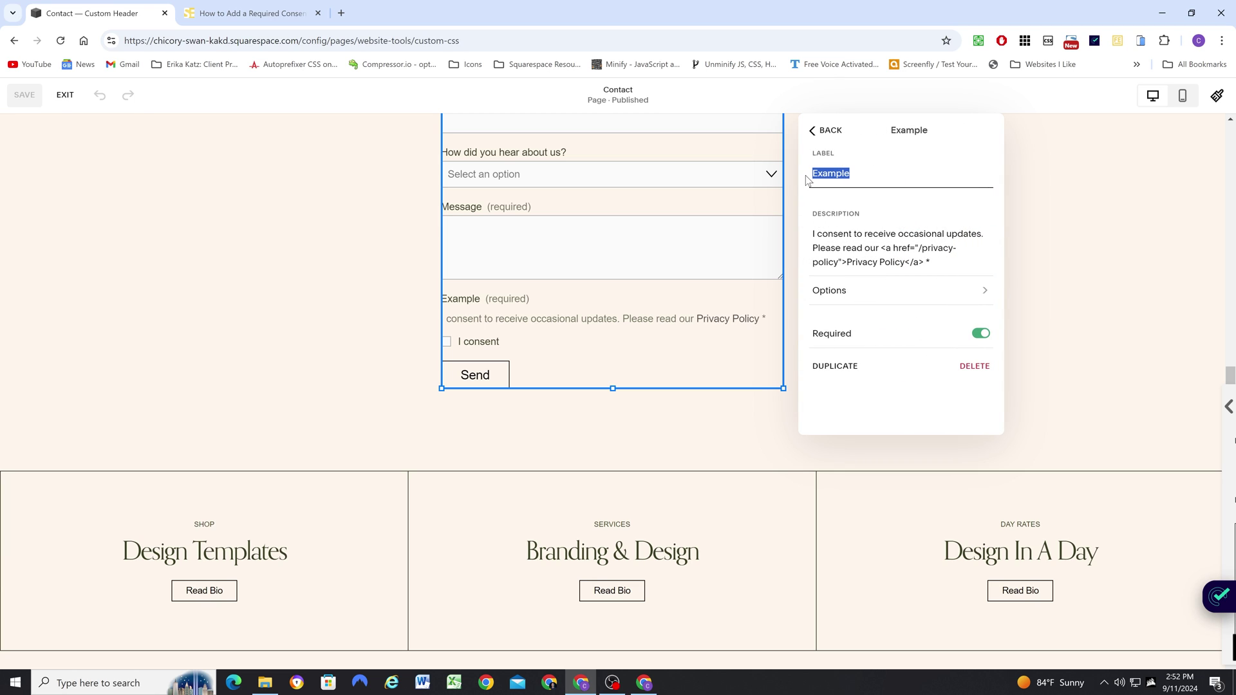
key("BackSpace")
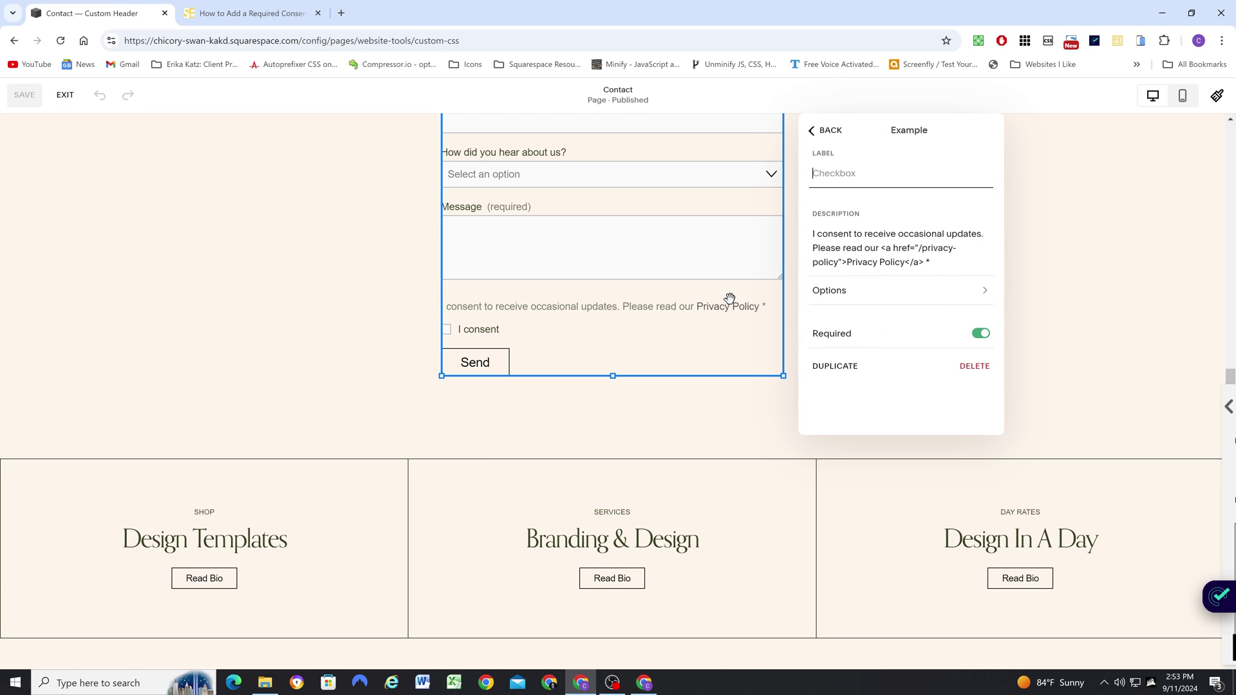
left_click(408, 312)
left_click(65, 96)
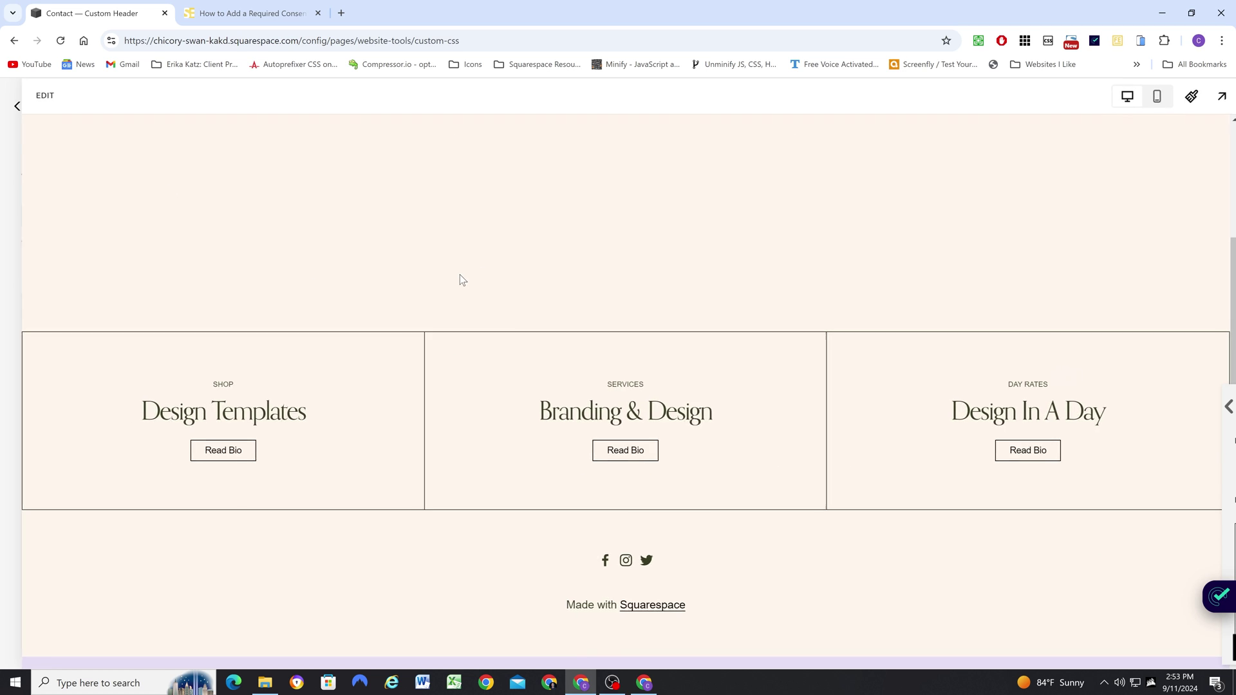
scroll(615, 386, "down", 15)
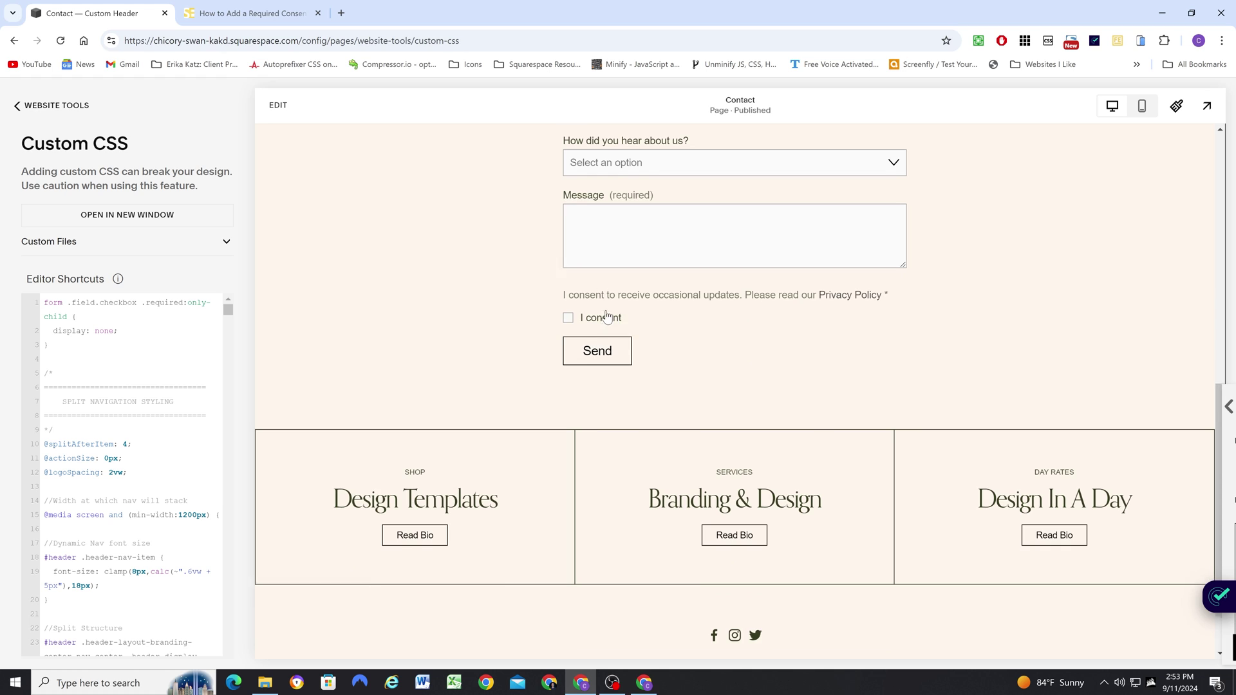
scroll(599, 322, "up", 5)
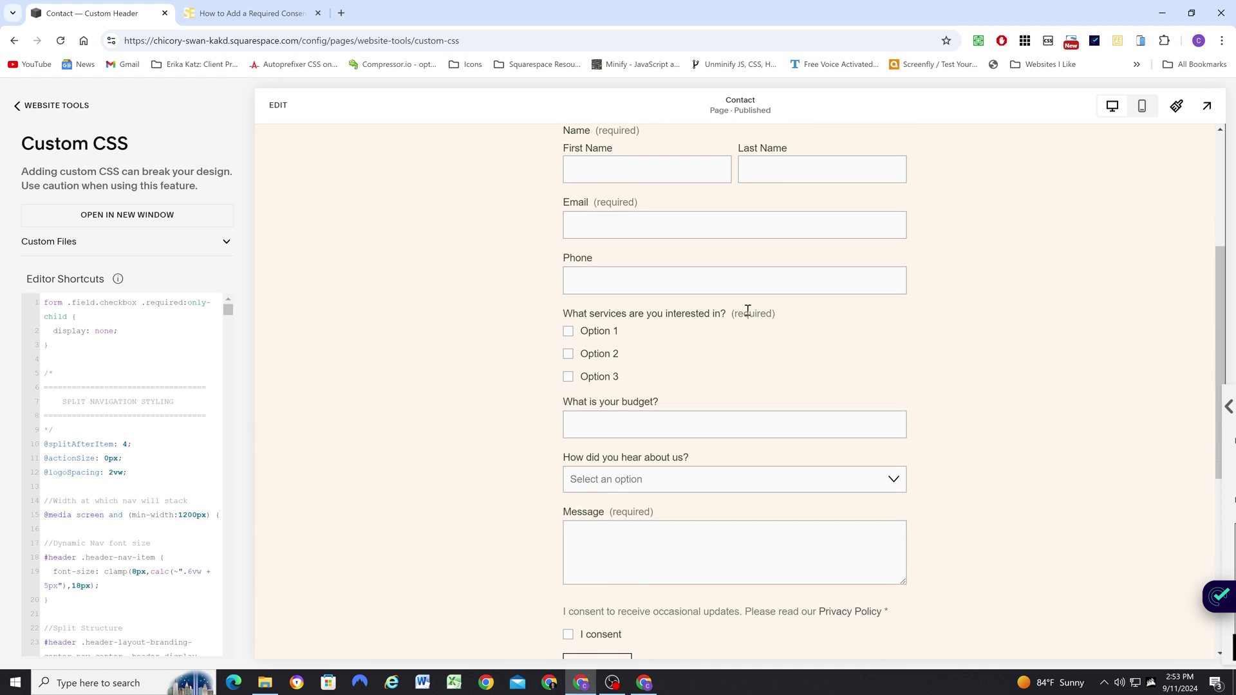
scroll(631, 325, "down", 4)
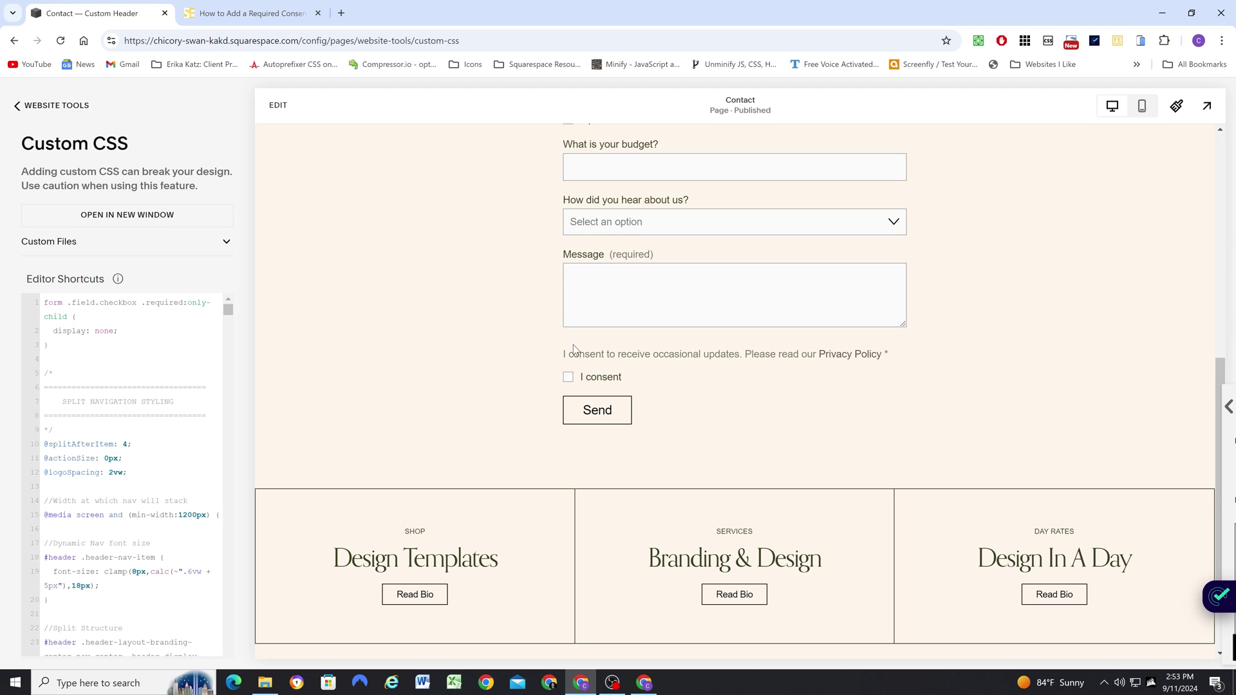
double_click(886, 352)
left_click(569, 379)
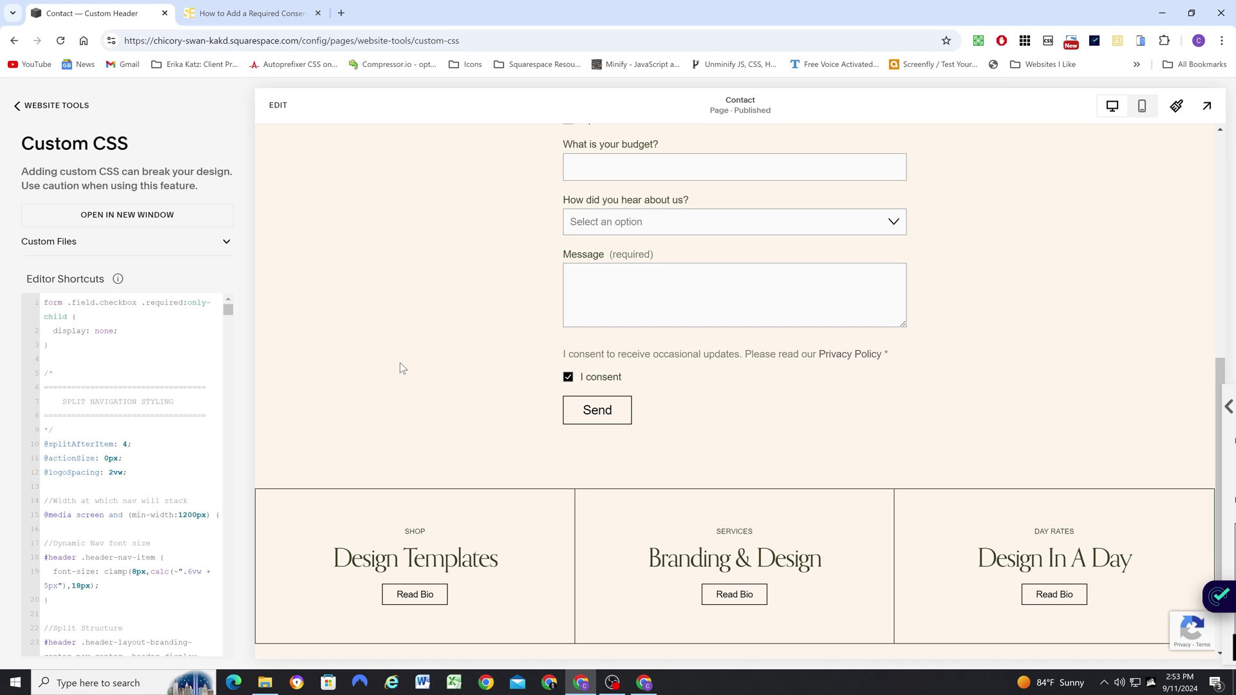
left_click(568, 377)
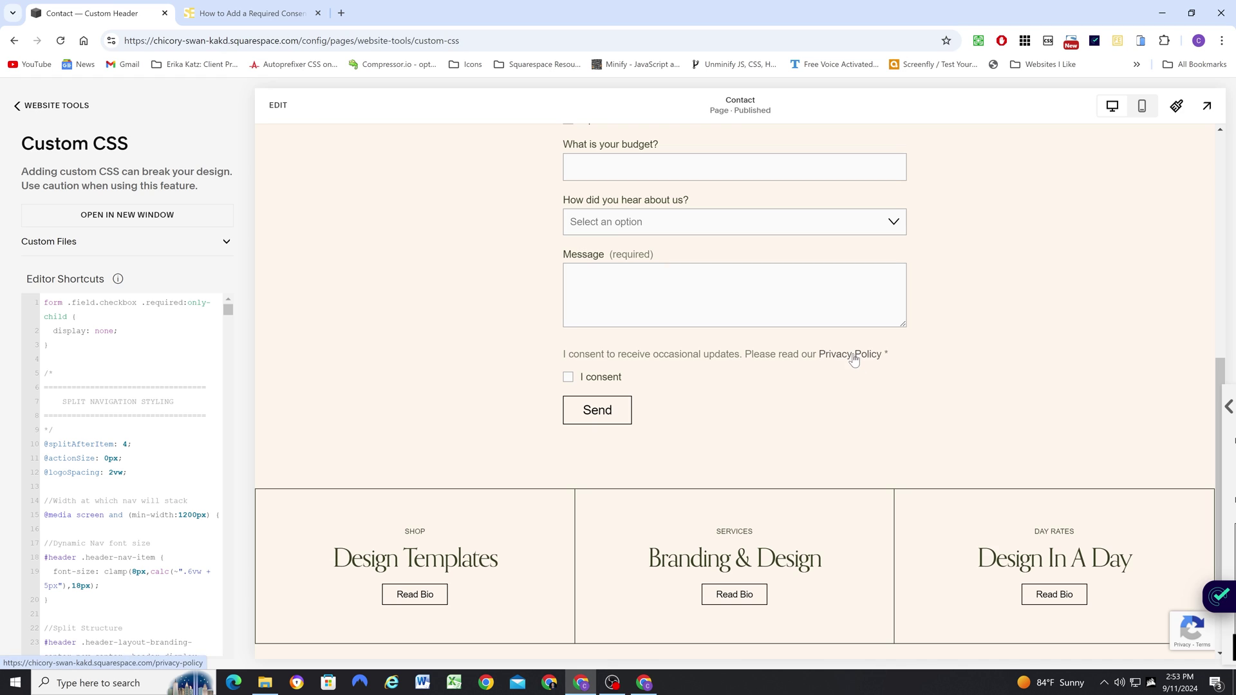
scroll(432, 295, "up", 1)
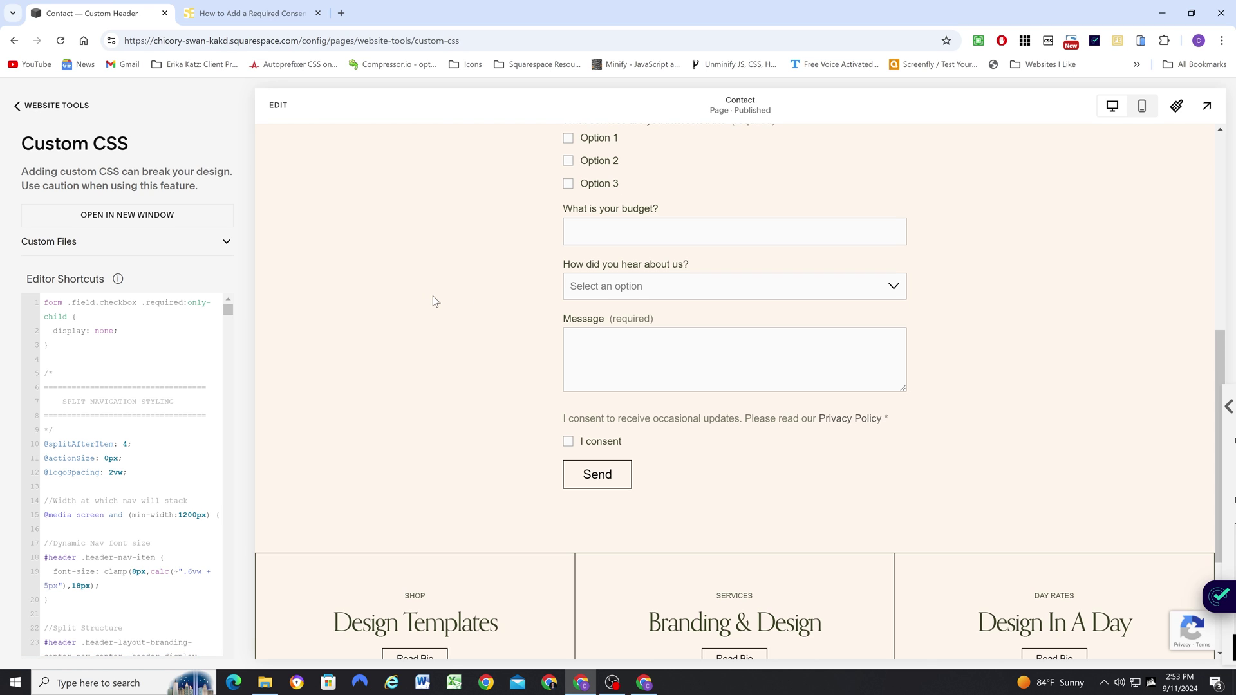
scroll(442, 302, "up", 1)
scroll(399, 279, "up", 3)
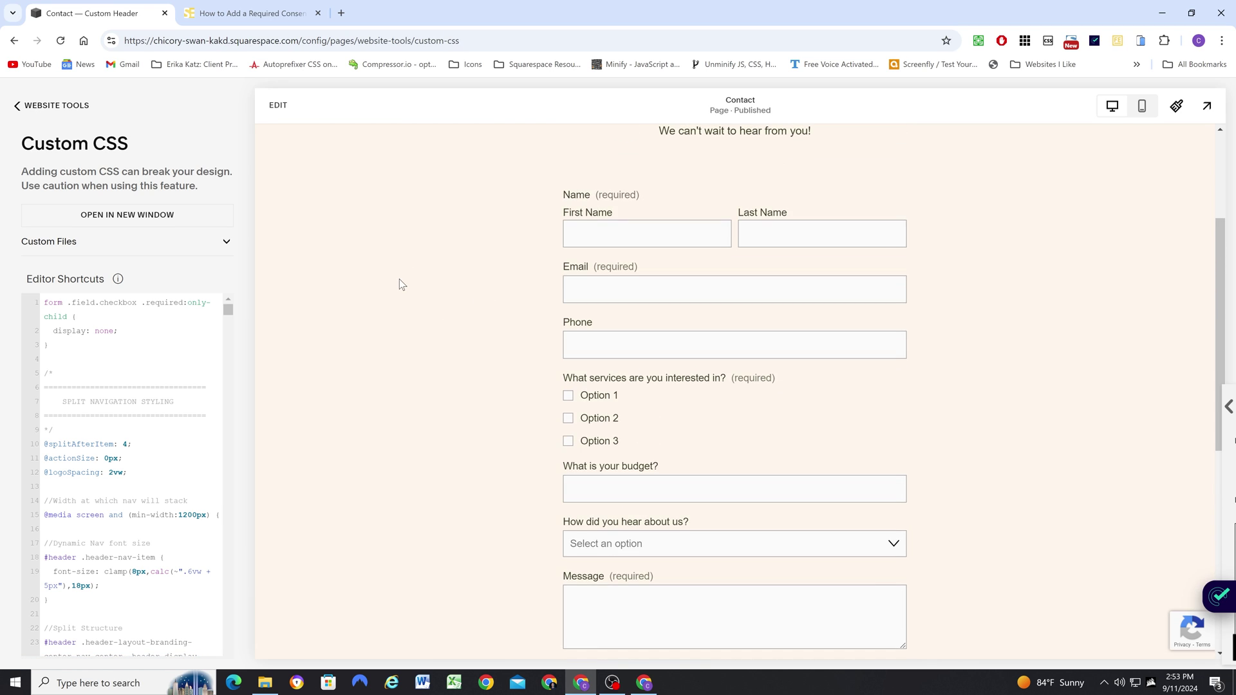
scroll(399, 285, "down", 3)
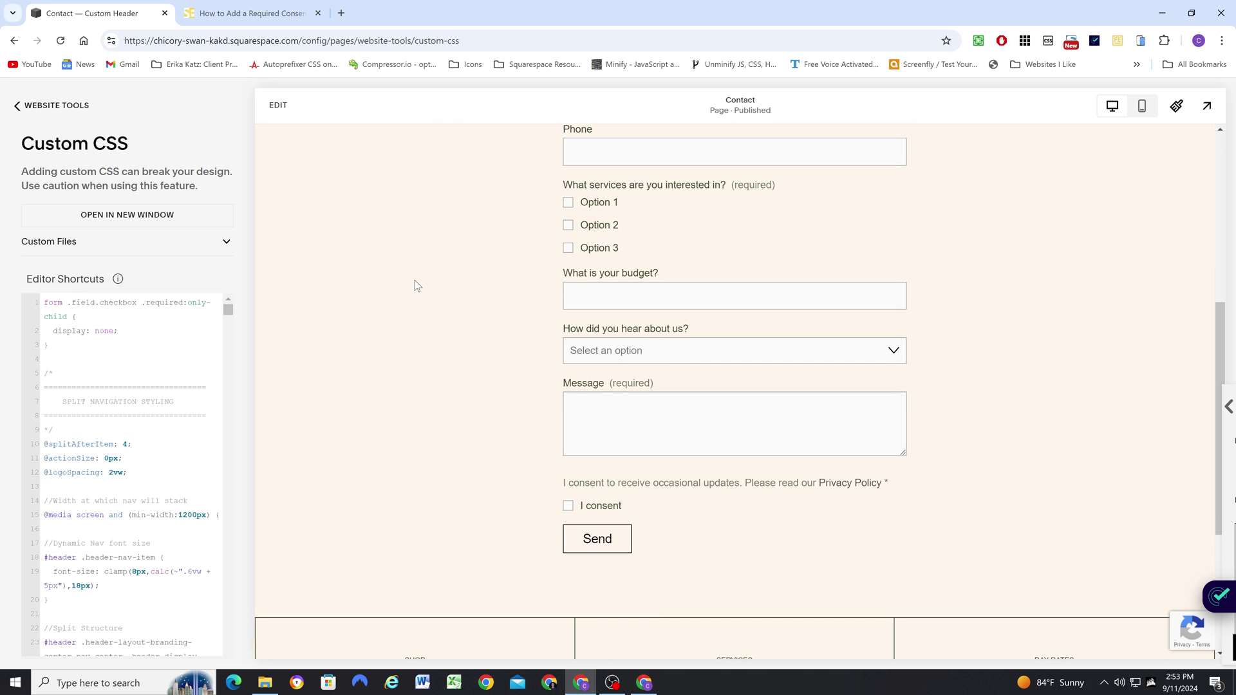
scroll(414, 280, "down", 1)
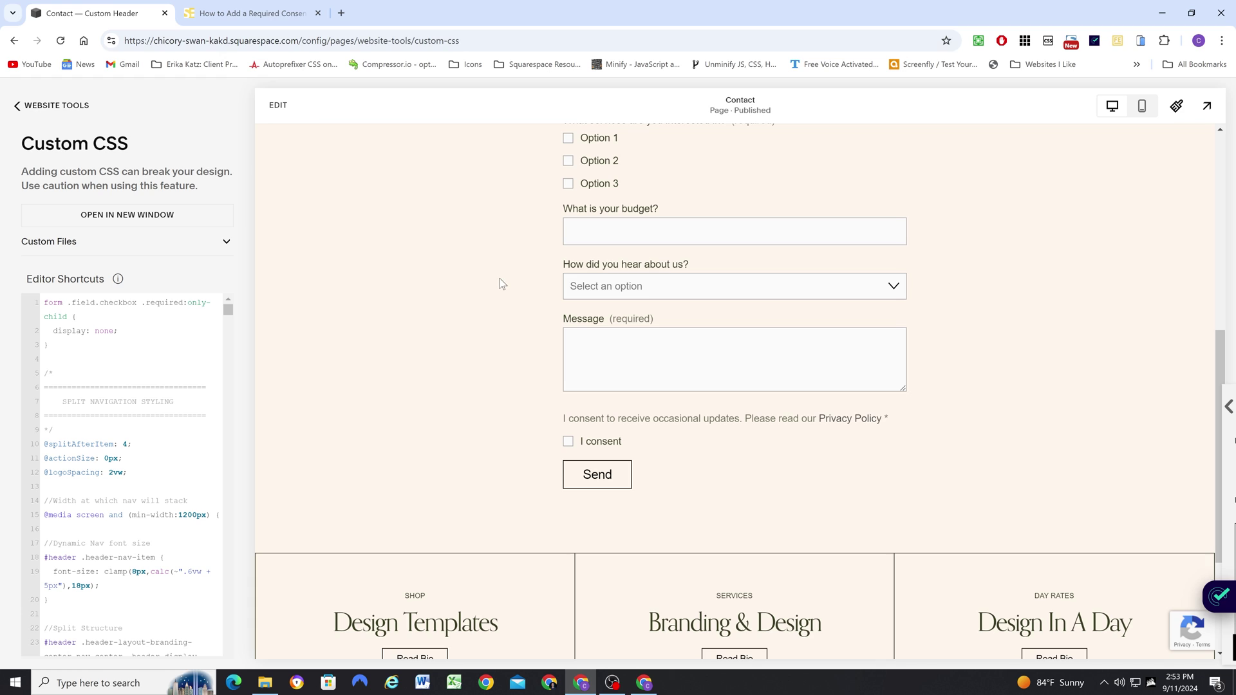
scroll(499, 268, "up", 1)
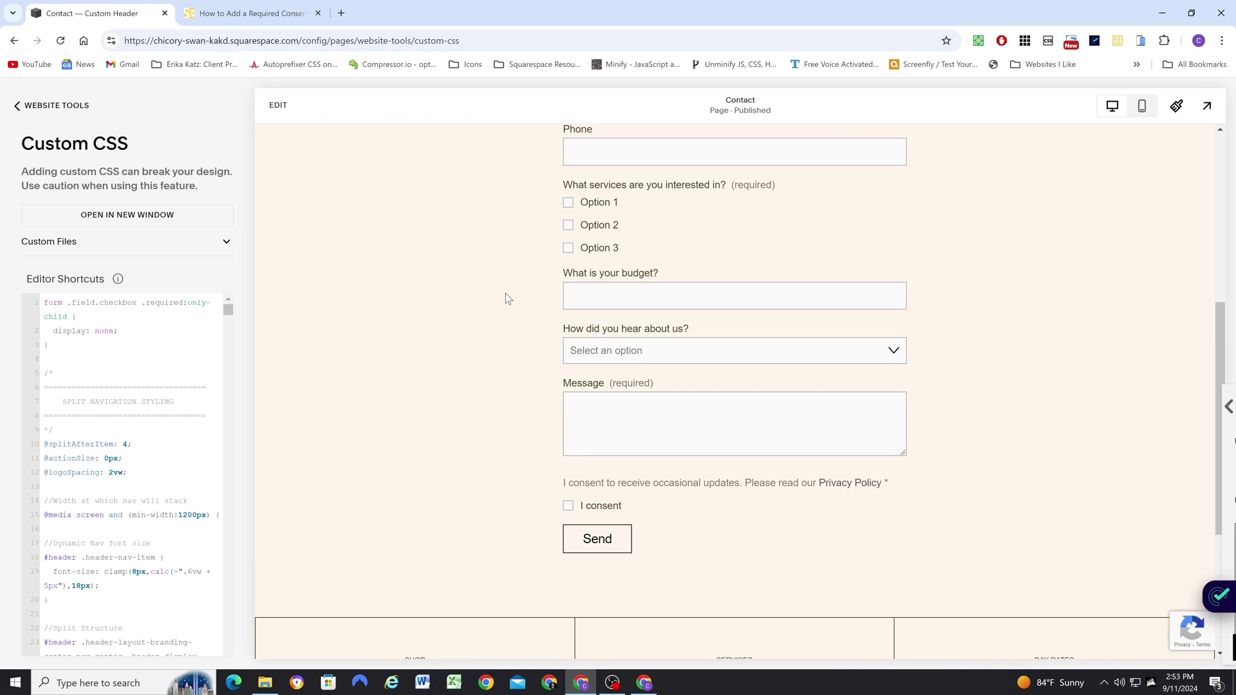
scroll(506, 291, "up", 1)
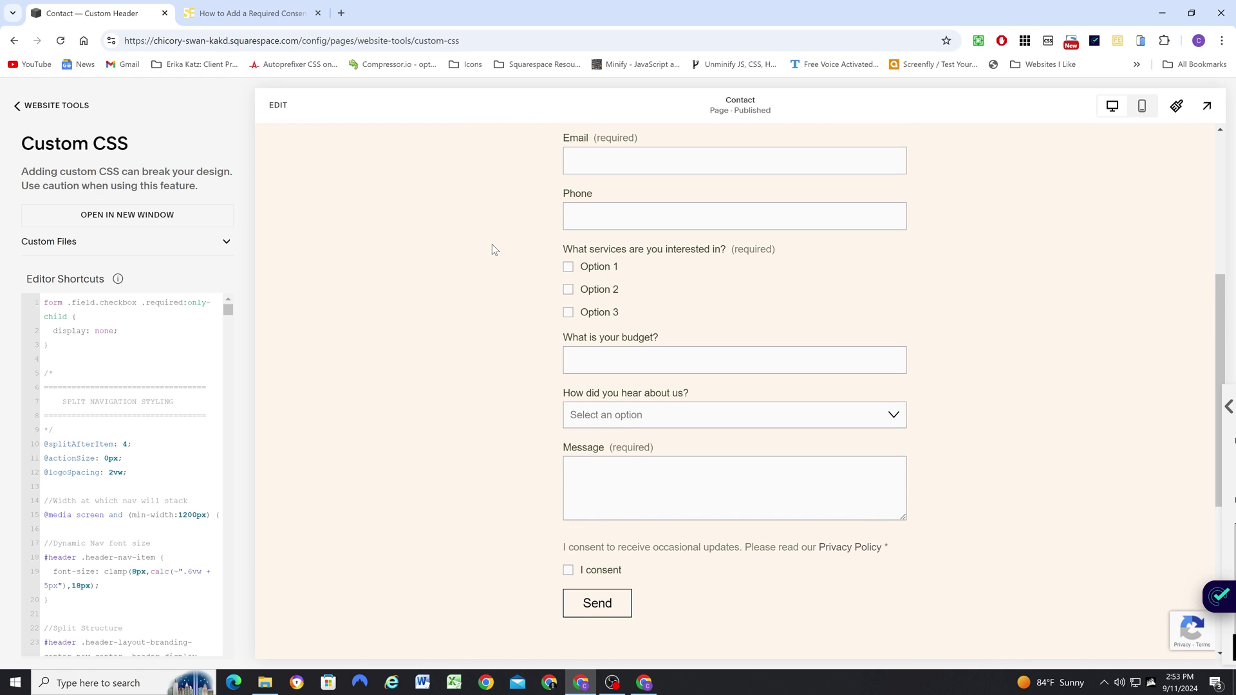